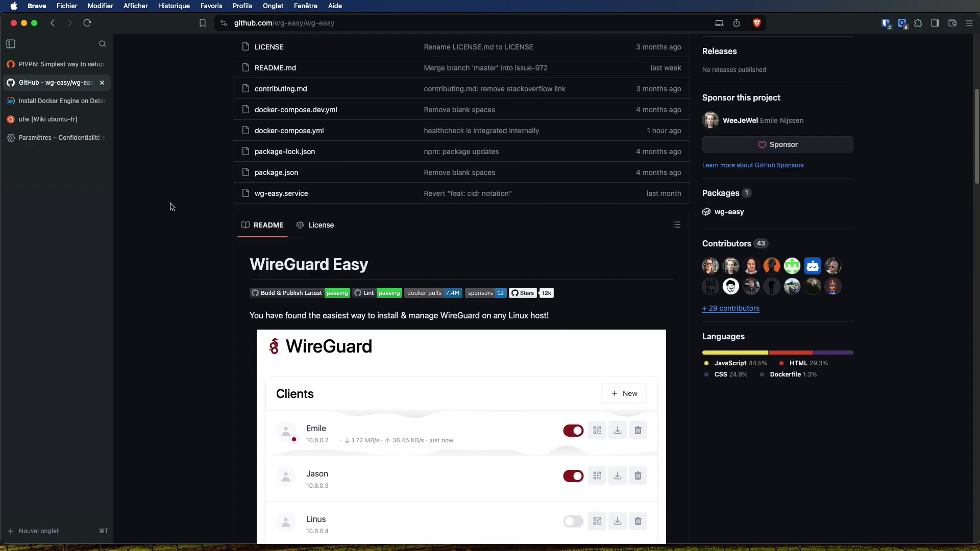
# Step: Look over the start of the WireGuard Easy README and the tagline on the PiVPN home page
pyautogui.scroll(-5, 172, 206)
pyautogui.scroll(-2, 171, 207)
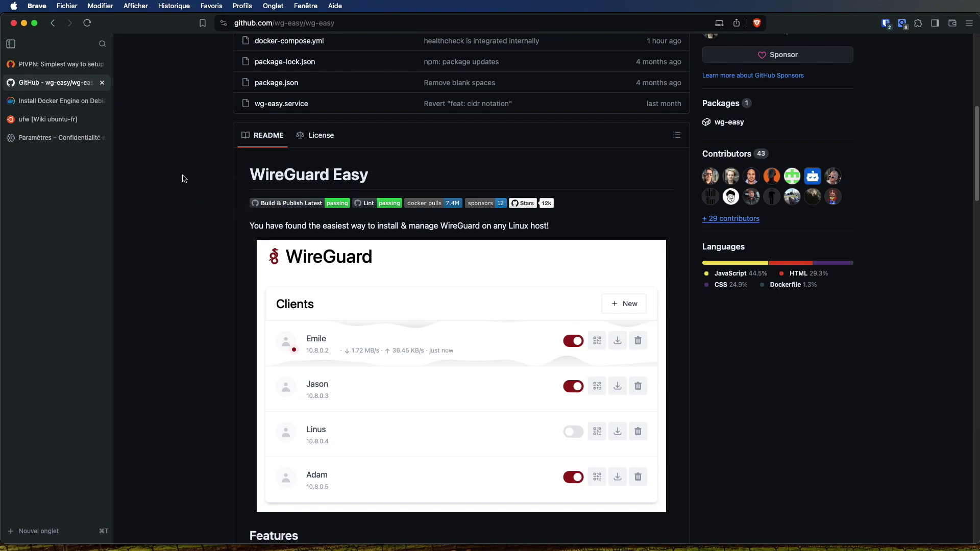
pyautogui.click(37, 64)
pyautogui.moveTo(169, 133); pyautogui.dragTo(288, 134)
pyautogui.click(277, 195)
pyautogui.moveTo(173, 177); pyautogui.dragTo(336, 173)
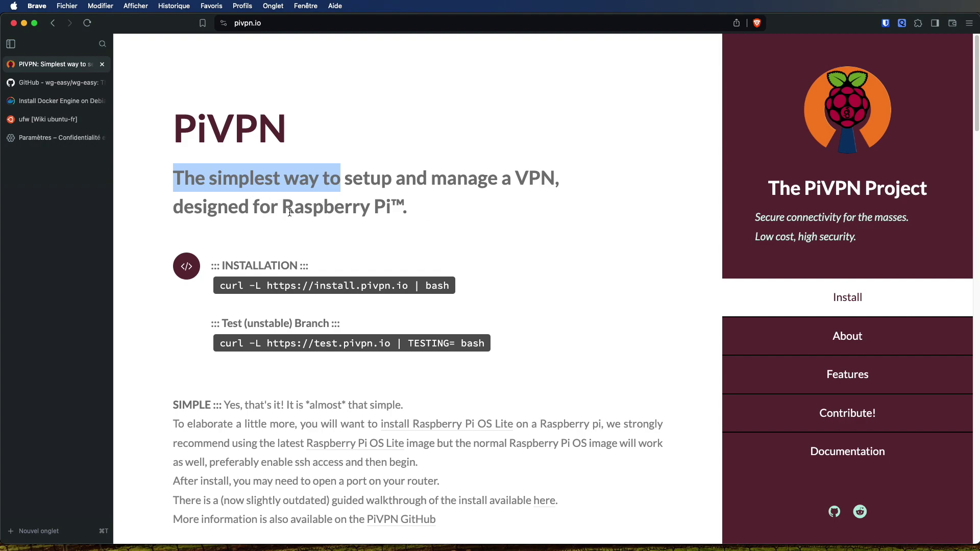
pyautogui.moveTo(401, 204); pyautogui.dragTo(322, 169)
pyautogui.click(431, 197)
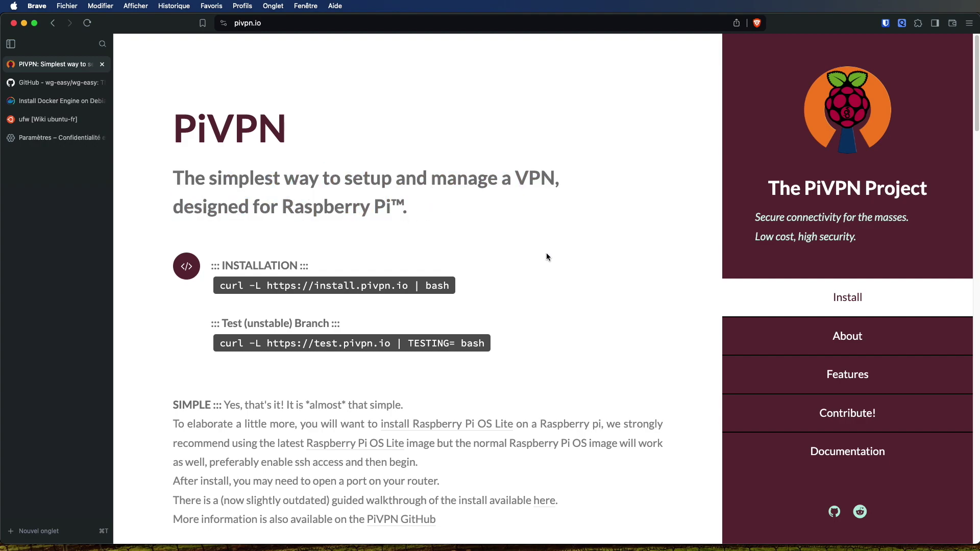
# Step: Open the "v4.6.0: The end" discussion in PiVPN's GitHub repository and read through the announcement
pyautogui.click(834, 512)
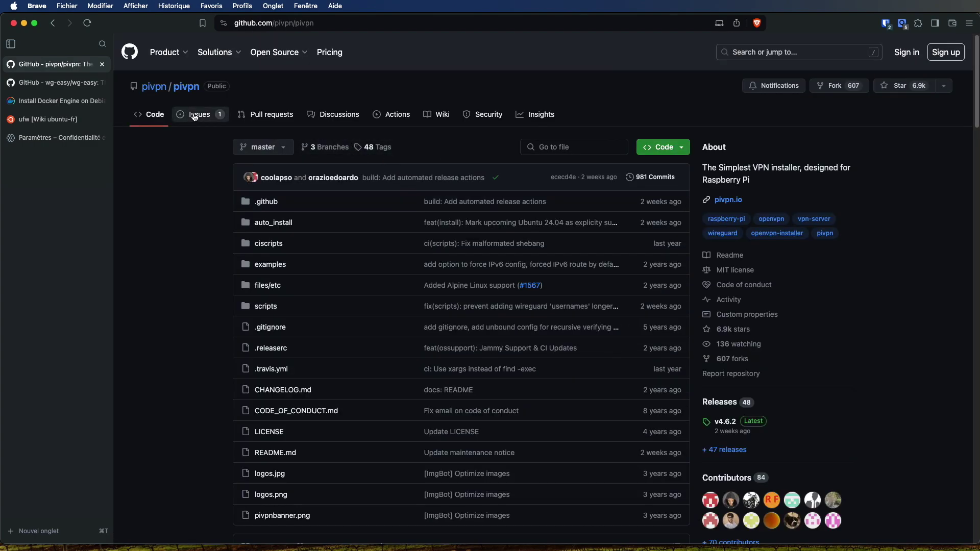
pyautogui.click(338, 116)
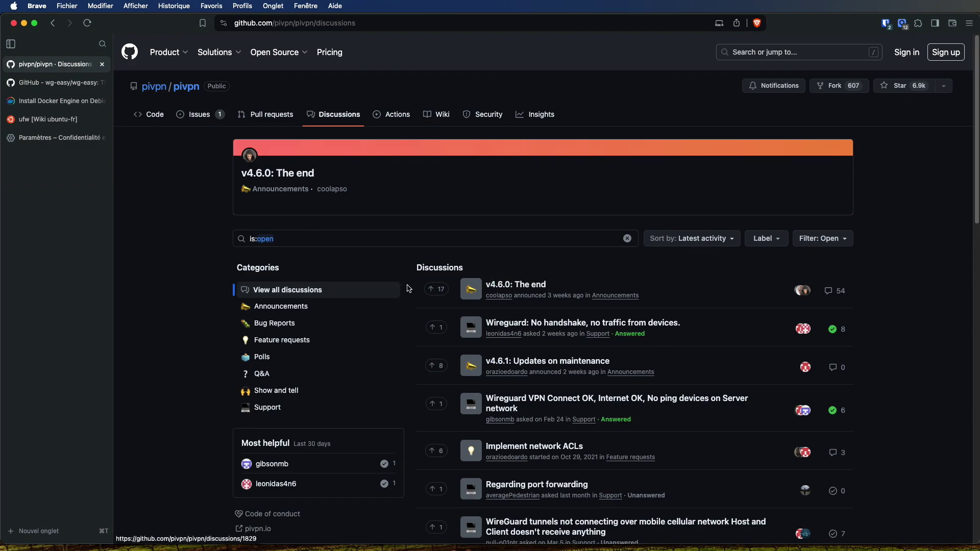
pyautogui.click(533, 290)
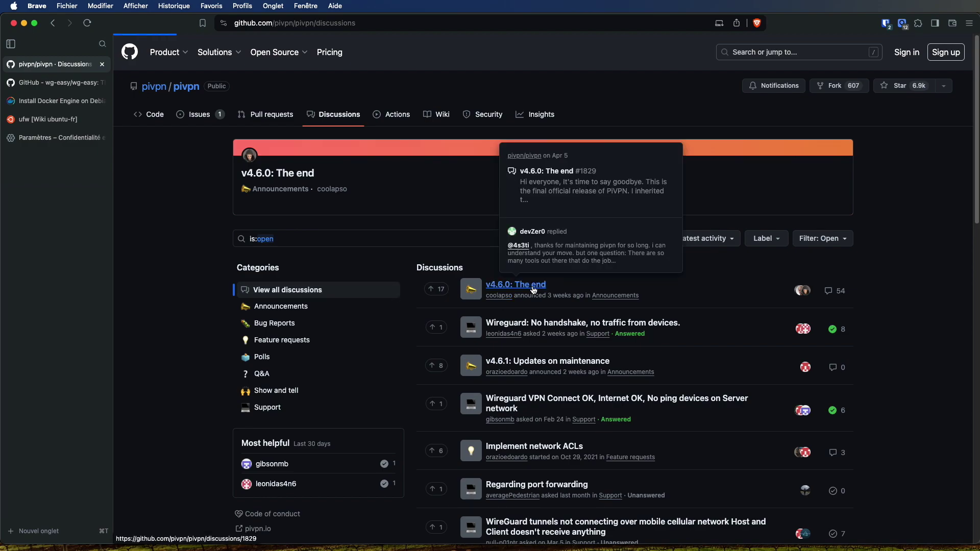
pyautogui.scroll(-15, 224, 255)
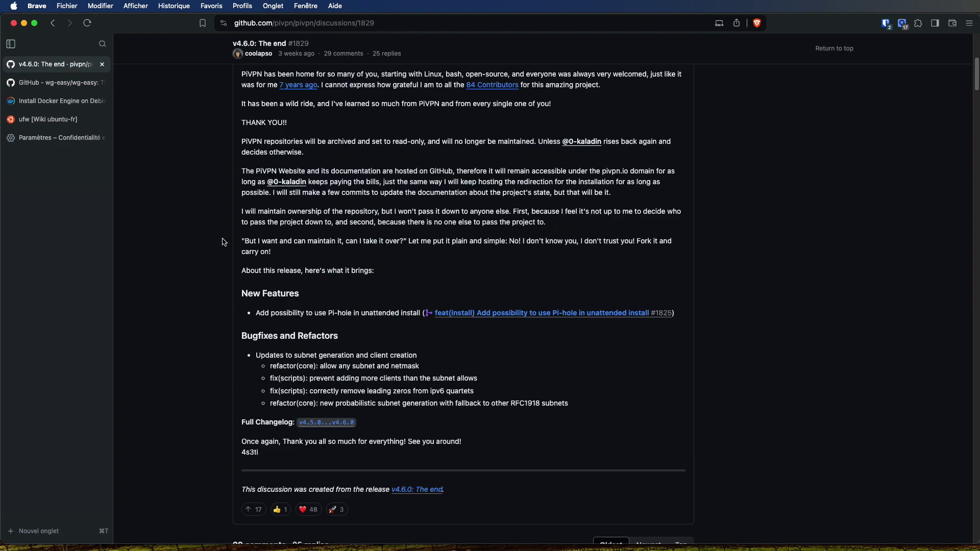
pyautogui.scroll(15, 230, 253)
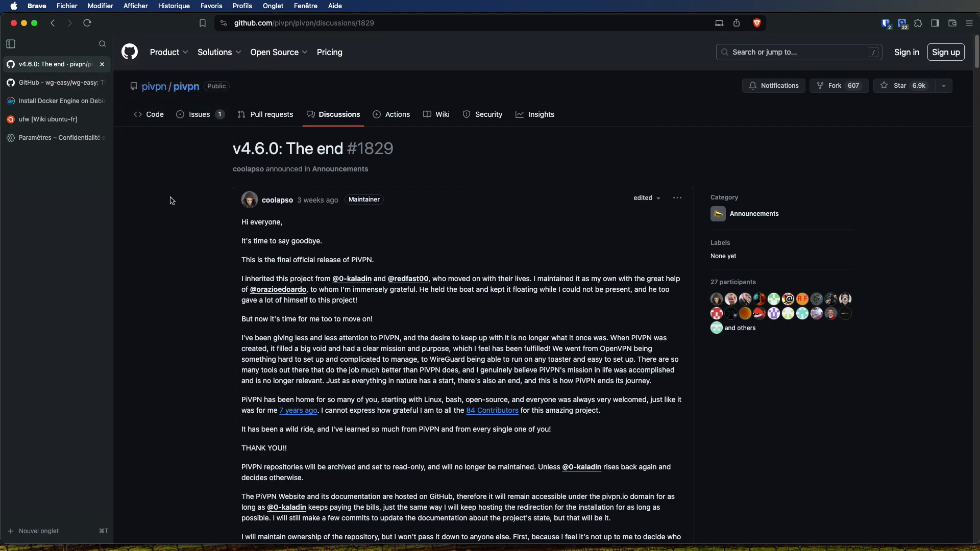
# Step: Review the wg-easy GitHub repository, including its web interface screenshot, feature list, requirements and file list
pyautogui.click(83, 79)
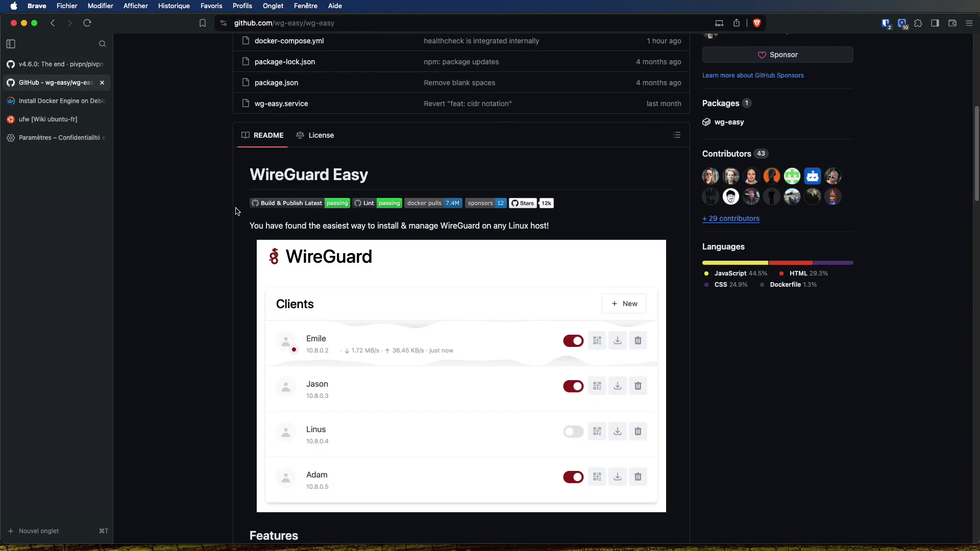
pyautogui.scroll(-3, 216, 199)
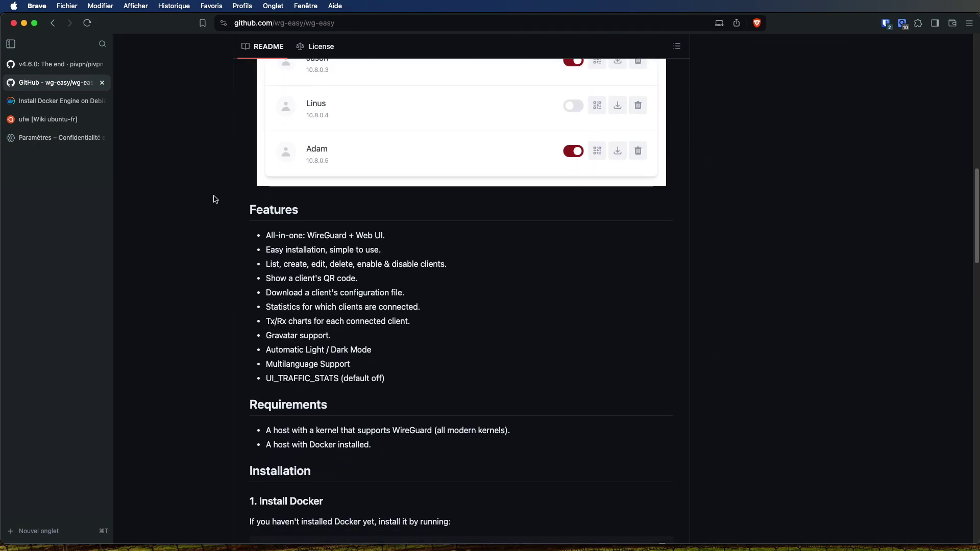
pyautogui.scroll(6, 215, 197)
pyautogui.scroll(8, 215, 197)
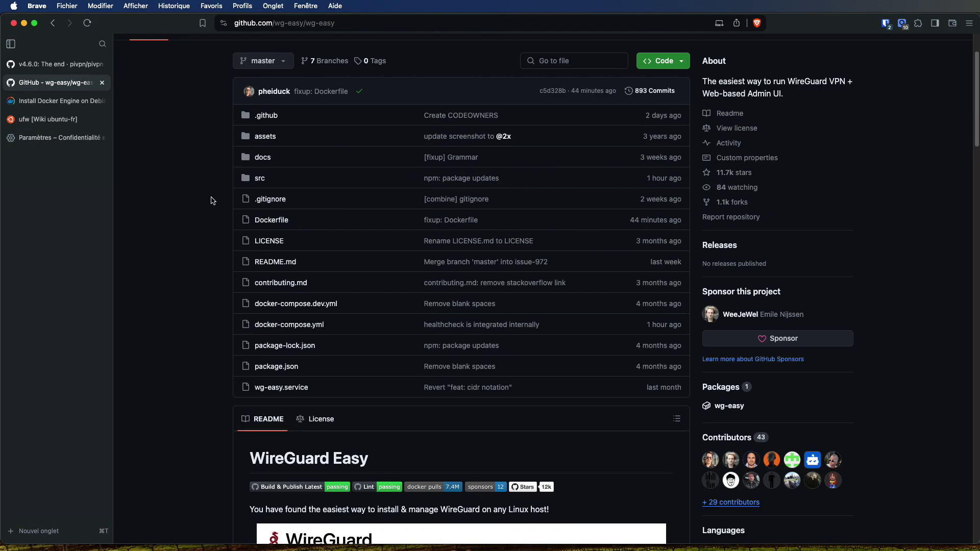
pyautogui.scroll(-8, 209, 196)
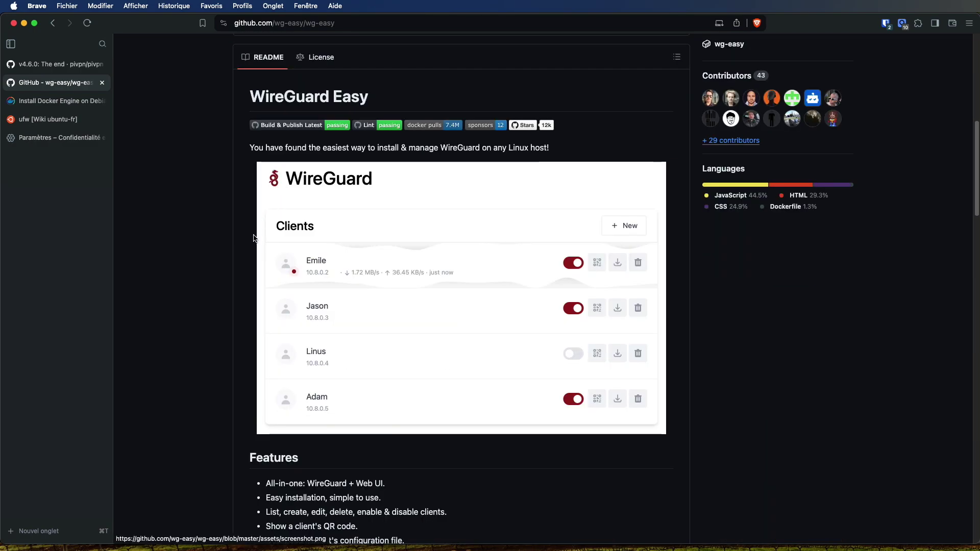
pyautogui.scroll(8, 258, 230)
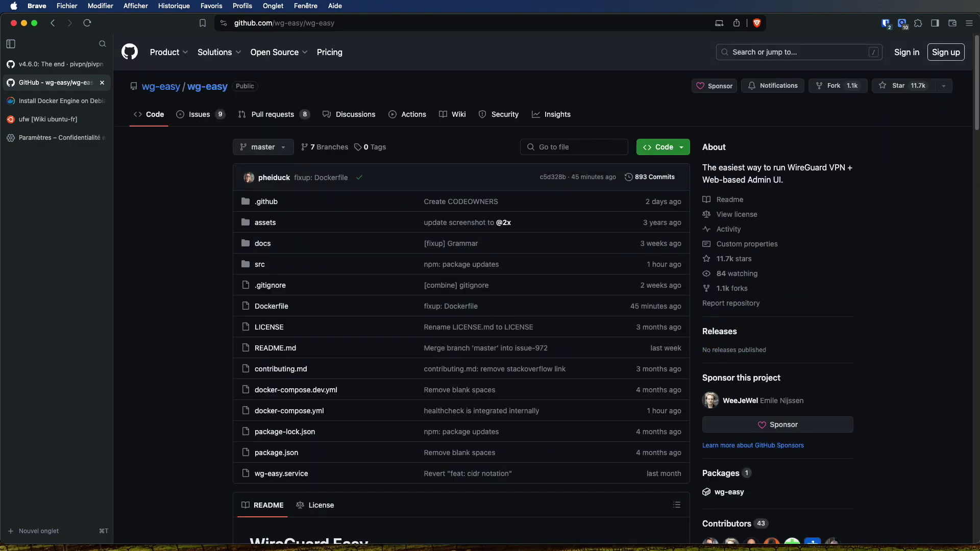
# Step: Switch to the OVHcloud manager in Firefox and start creating a new instance in the YOUTUBE project
pyautogui.press('super+Tab')
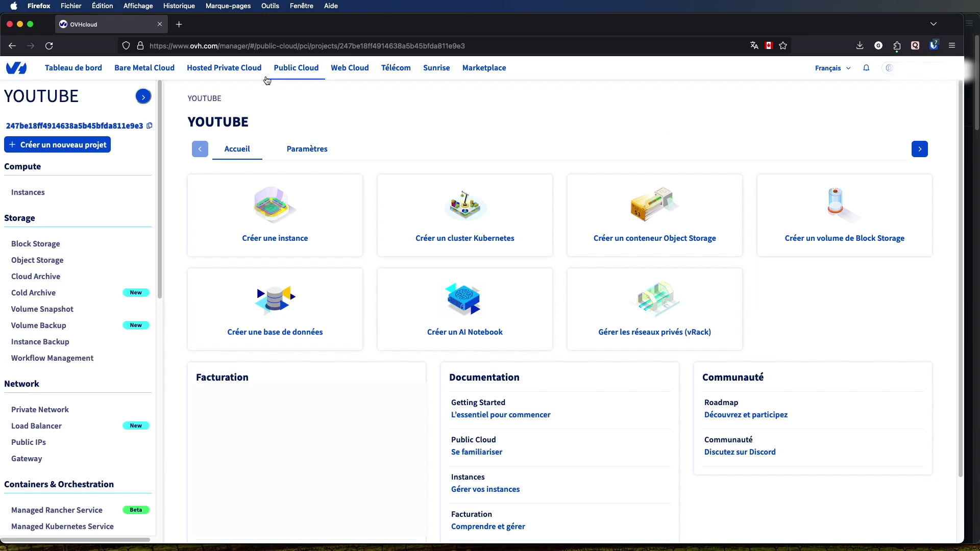
pyautogui.click(76, 149)
pyautogui.click(285, 238)
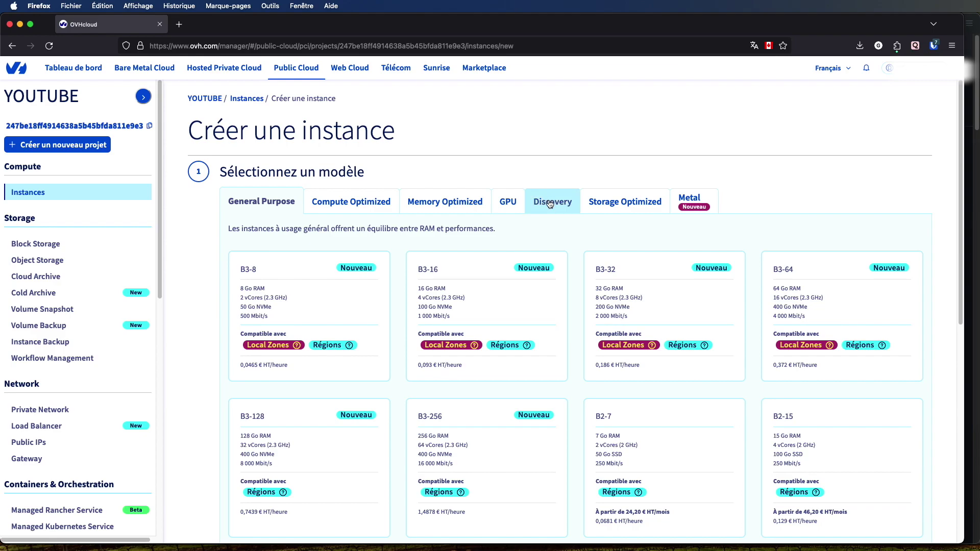
# Step: Choose the D2-2 model from the Discovery range and confirm the model stage
pyautogui.click(550, 204)
pyautogui.click(350, 312)
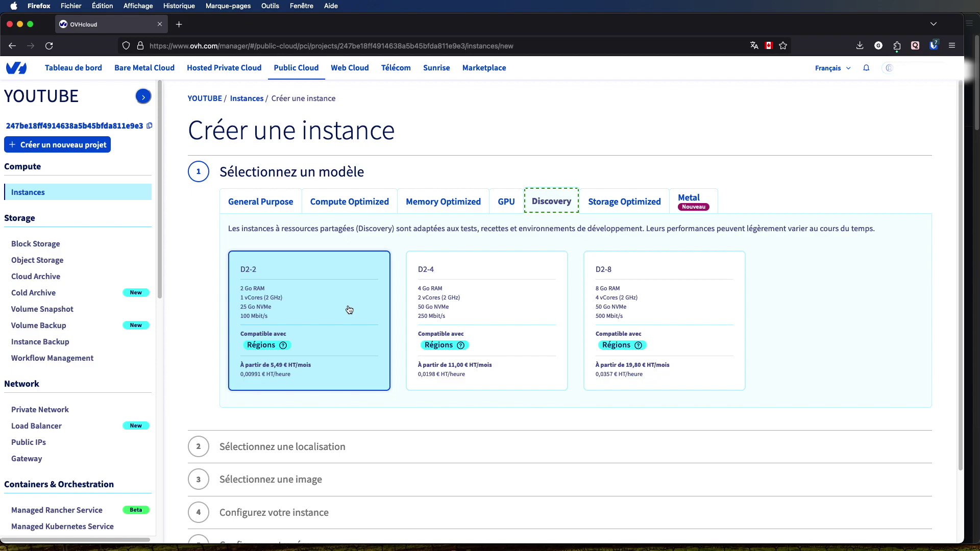
pyautogui.click(348, 313)
pyautogui.scroll(-1, 201, 299)
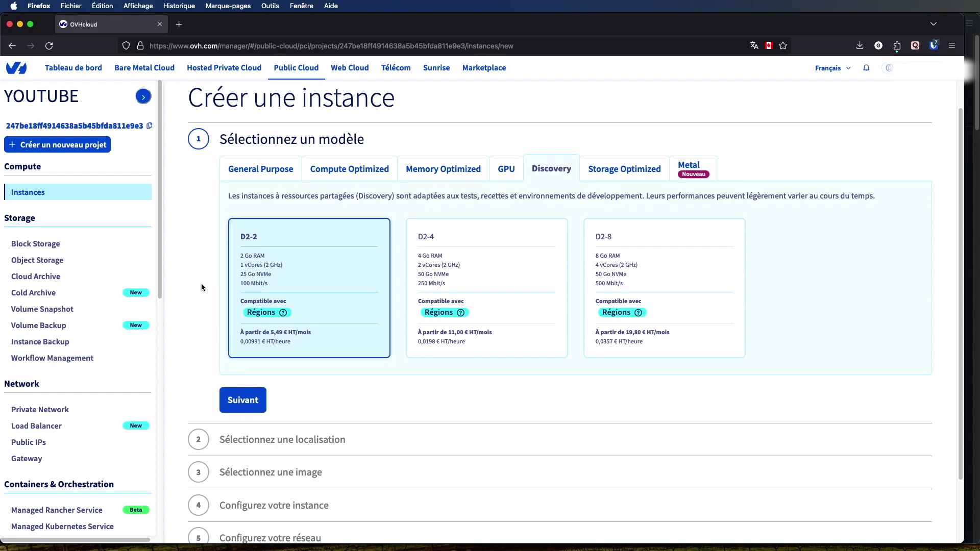
pyautogui.click(241, 398)
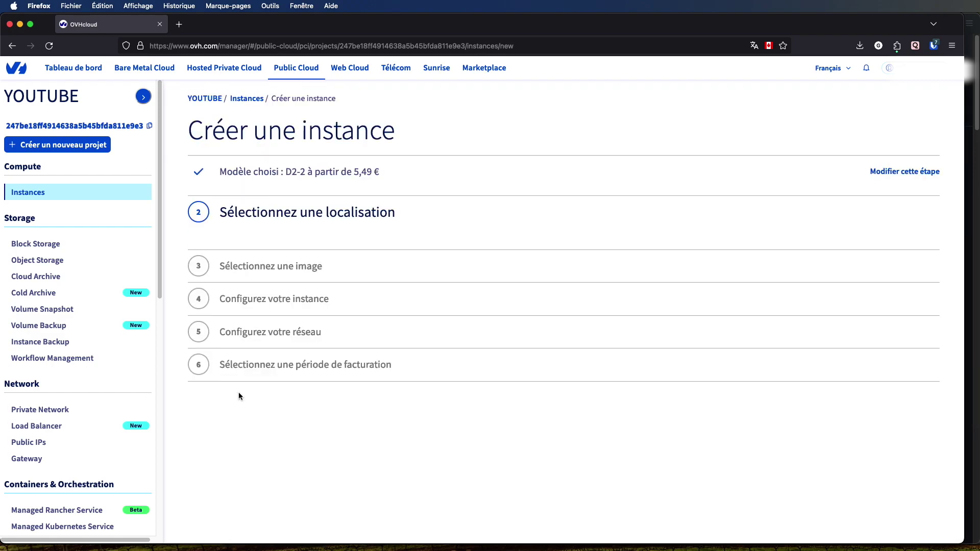
# Step: Try the GRA7 and GRA9 regions for the Gravelines location
pyautogui.scroll(-2, 422, 185)
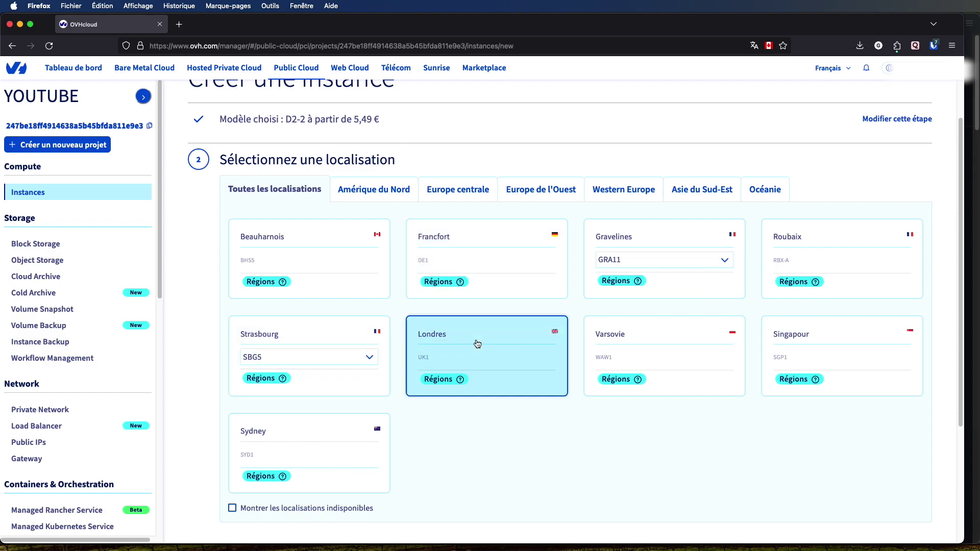
pyautogui.click(712, 261)
pyautogui.click(678, 294)
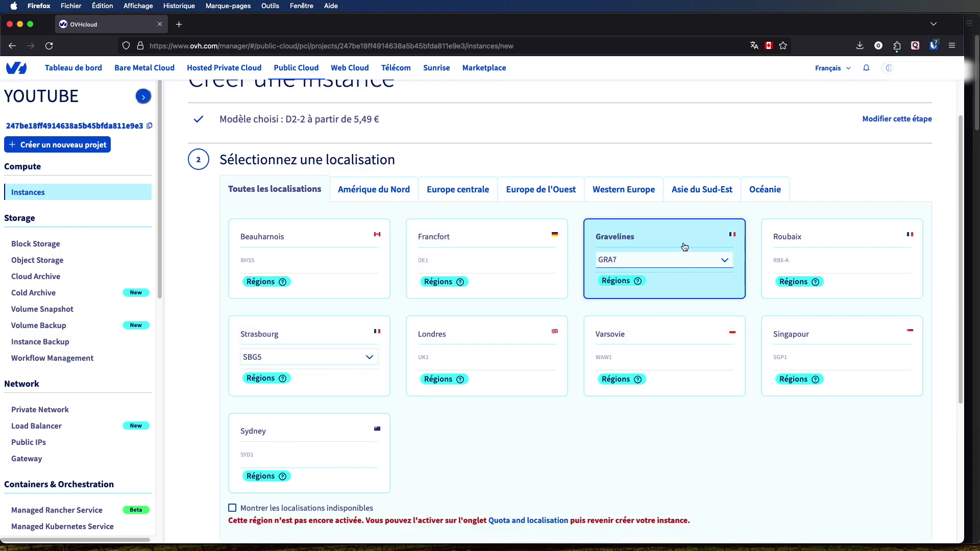
pyautogui.scroll(-1, 464, 416)
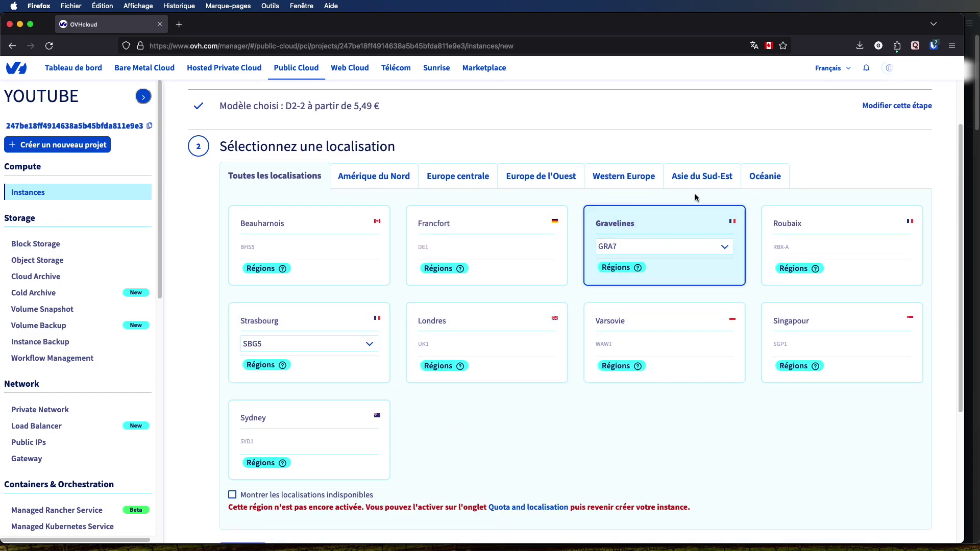
pyautogui.click(678, 249)
pyautogui.click(665, 289)
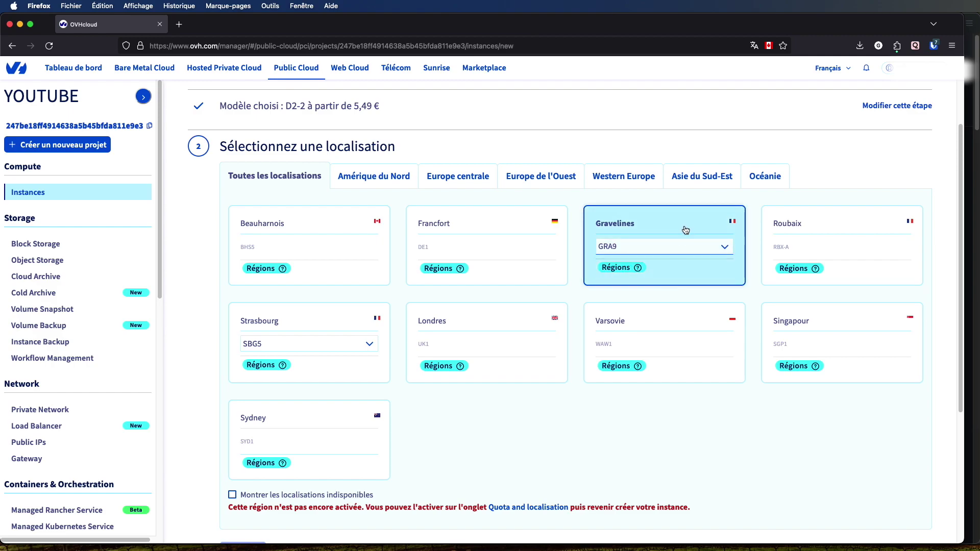
# Step: Set the Gravelines location's region to GRA11 and confirm the location stage
pyautogui.click(674, 249)
pyautogui.click(670, 263)
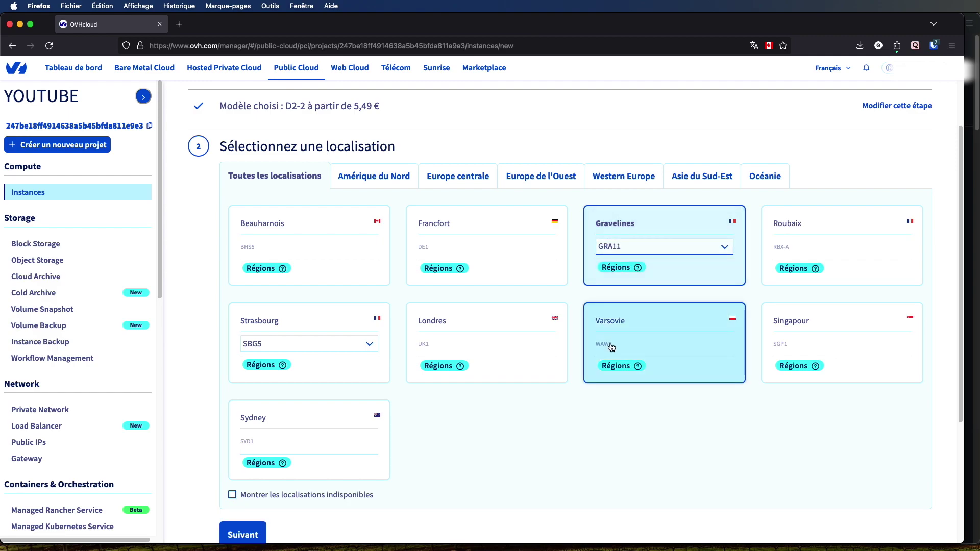
pyautogui.scroll(-1, 594, 440)
pyautogui.click(242, 492)
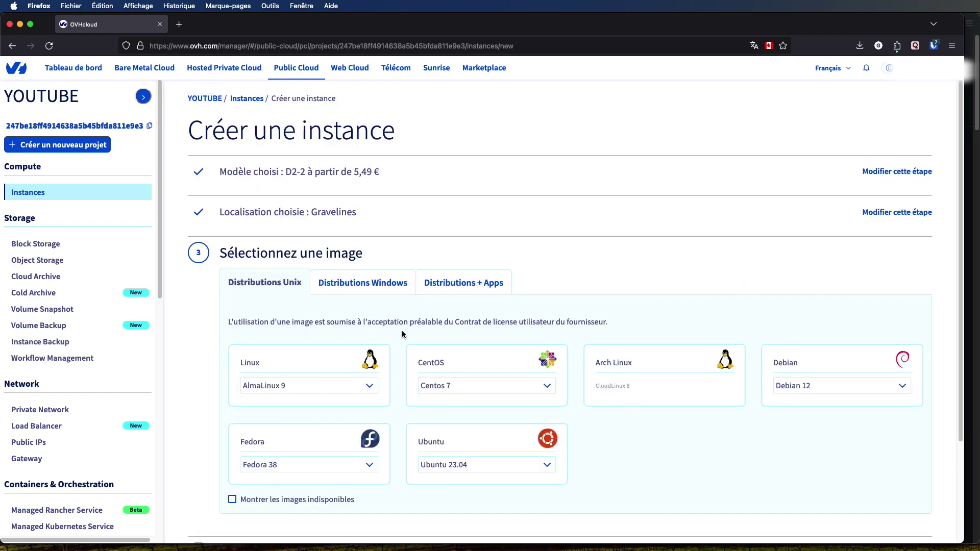
# Step: Select the Debian 12 image and assign the MacStouf SSH key to the instance
pyautogui.click(817, 363)
pyautogui.scroll(-3, 603, 413)
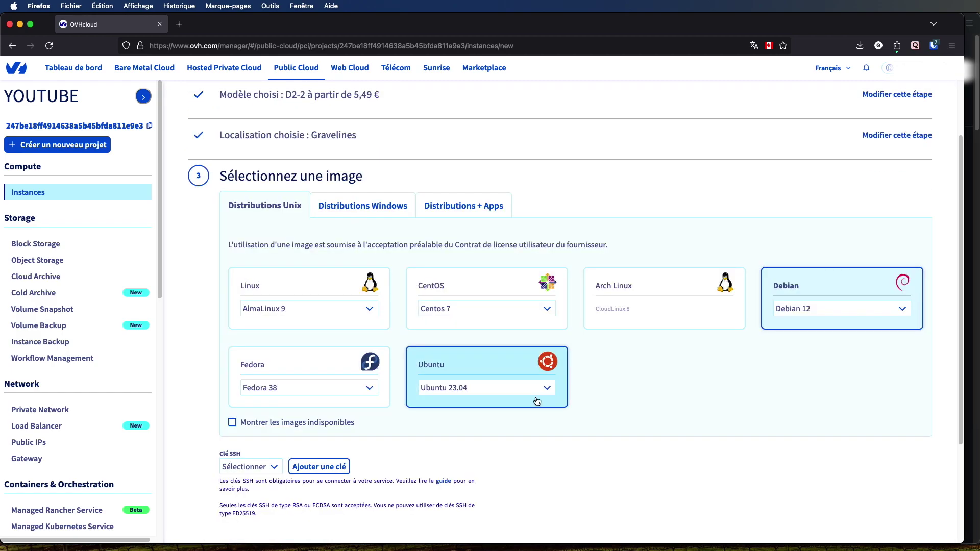
pyautogui.scroll(-1, 286, 426)
pyautogui.click(259, 429)
pyautogui.click(253, 443)
pyautogui.scroll(-1, 558, 445)
# Step: Locate the project's SSH Keys management entry and check the SSH key notes in the image stage
pyautogui.scroll(-10, 56, 405)
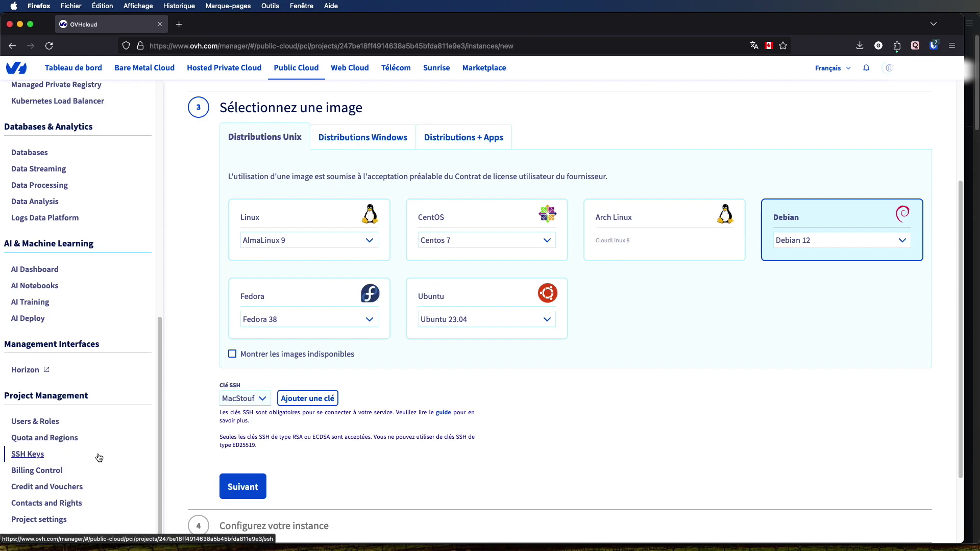
pyautogui.scroll(3, 298, 453)
pyautogui.scroll(-5, 202, 429)
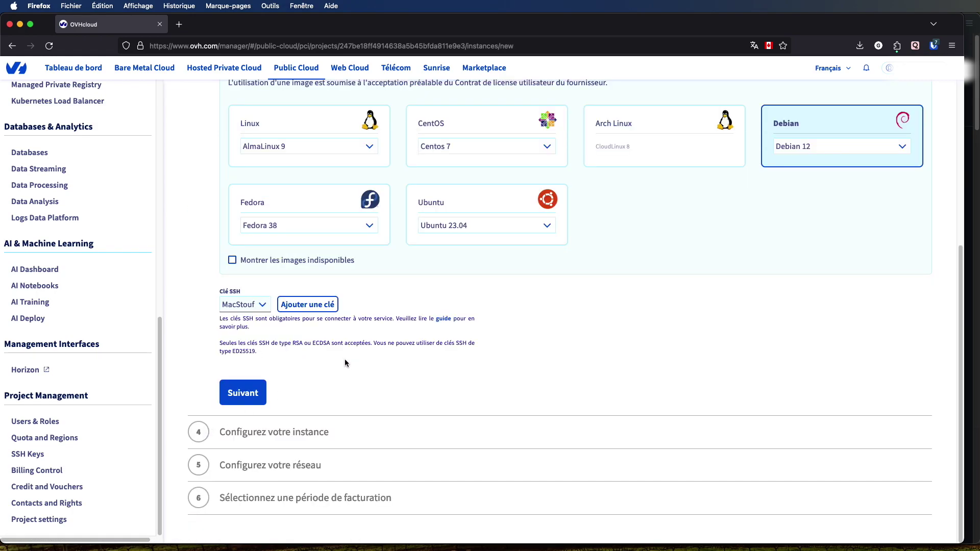
pyautogui.scroll(10, 93, 378)
pyautogui.scroll(1, 324, 368)
pyautogui.scroll(2, 325, 369)
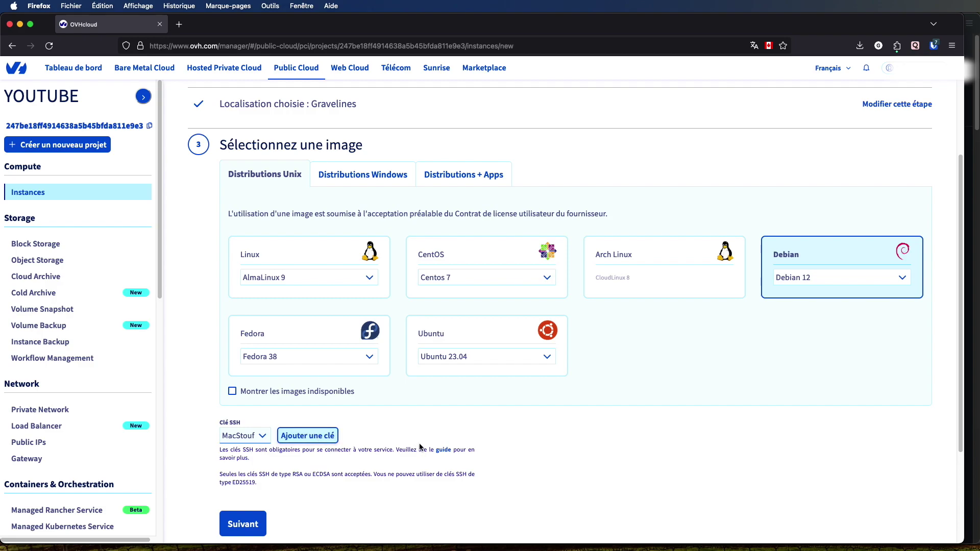
pyautogui.scroll(-1, 320, 438)
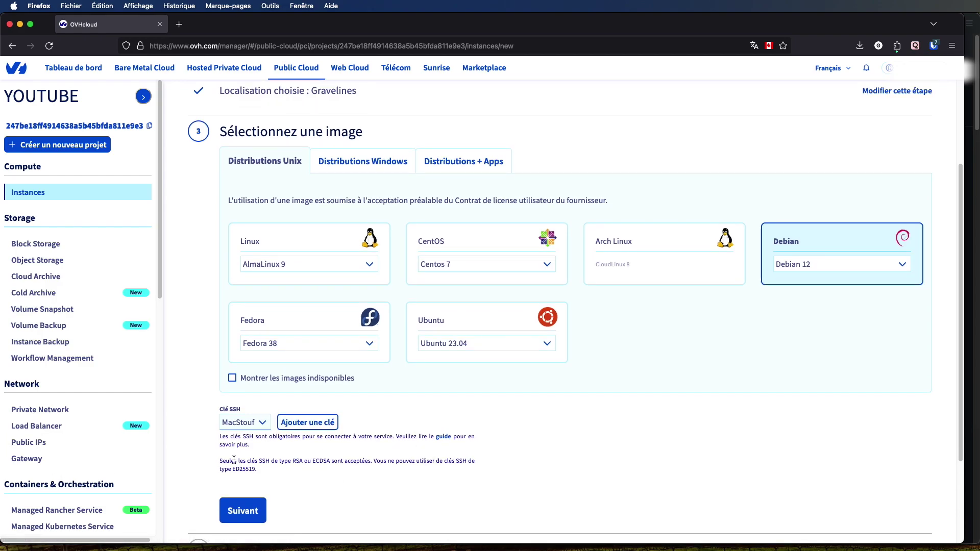
# Step: Confirm the image stage and accept the configuration of one instance named d2-2-gra11 without automated backup
pyautogui.click(244, 510)
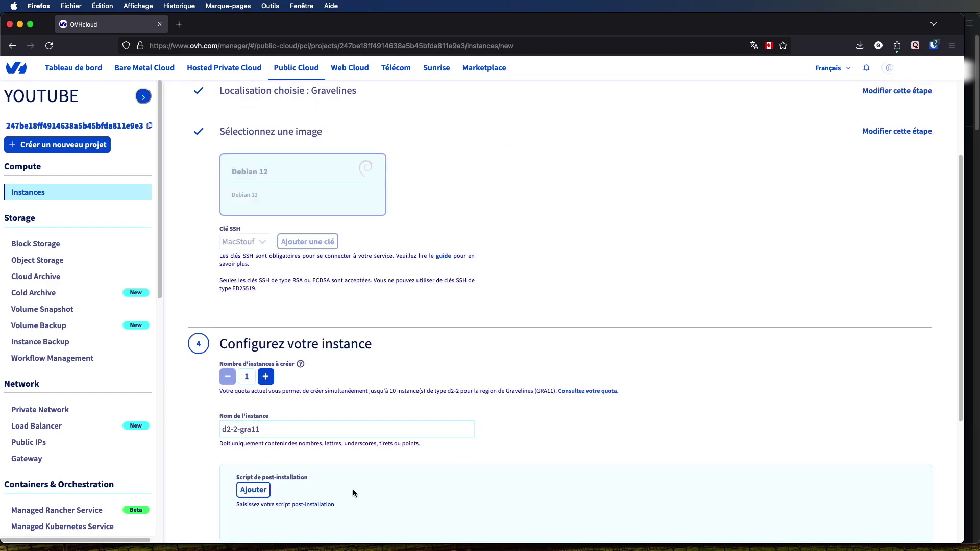
pyautogui.scroll(-4, 461, 387)
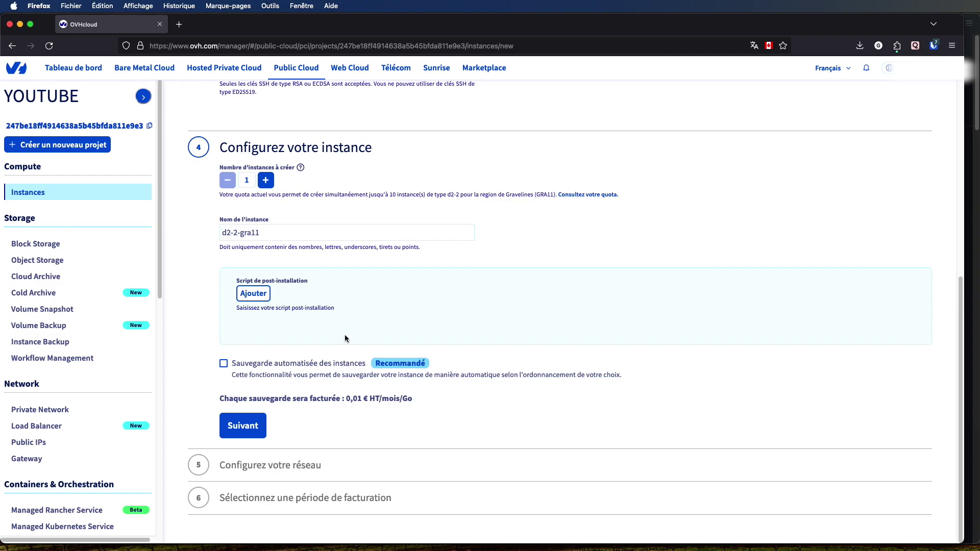
pyautogui.click(248, 434)
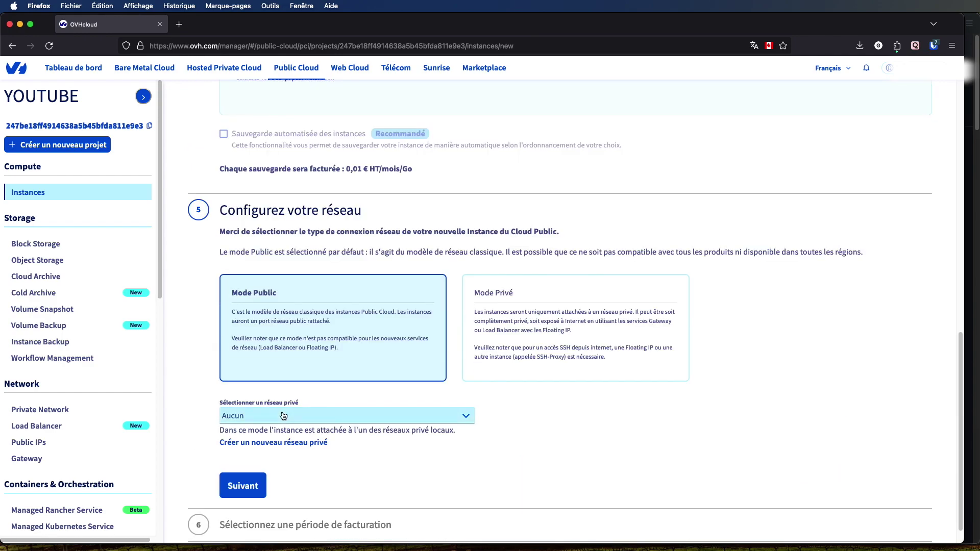
# Step: Accept the Public network mode with no private network and create the instance with hourly billing
pyautogui.click(242, 473)
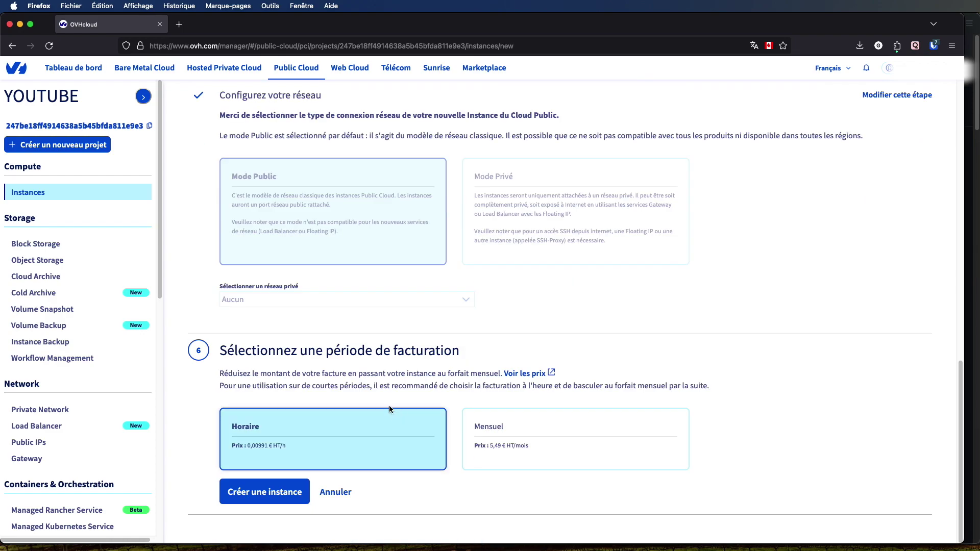
pyautogui.click(260, 488)
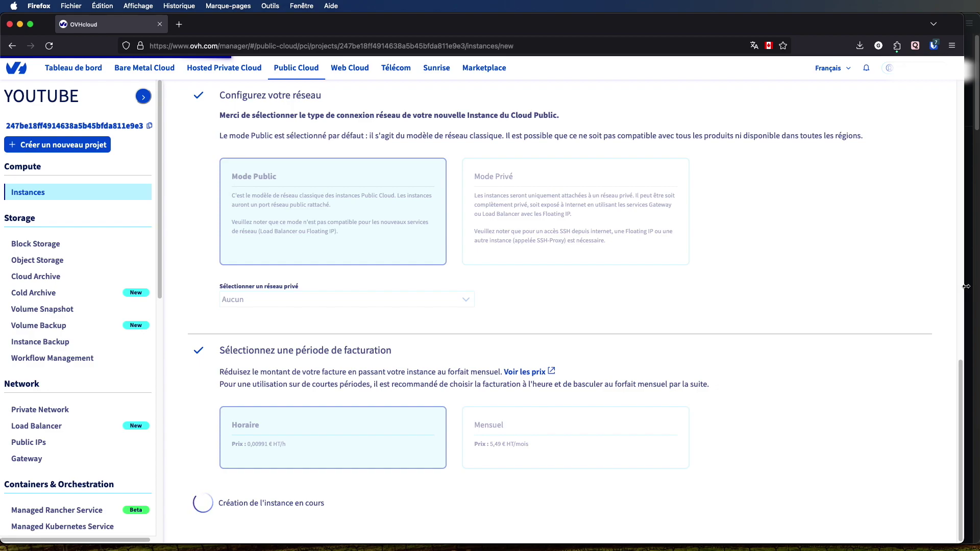
pyautogui.moveTo(970, 289); pyautogui.dragTo(978, 286)
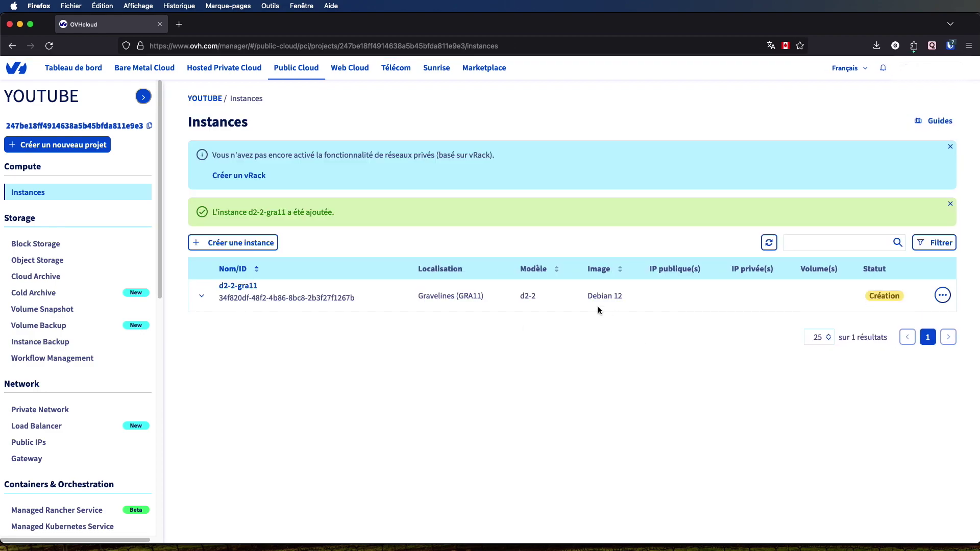
# Step: Refresh the instances list repeatedly to check the creation status of d2-2-gra11
pyautogui.click(766, 244)
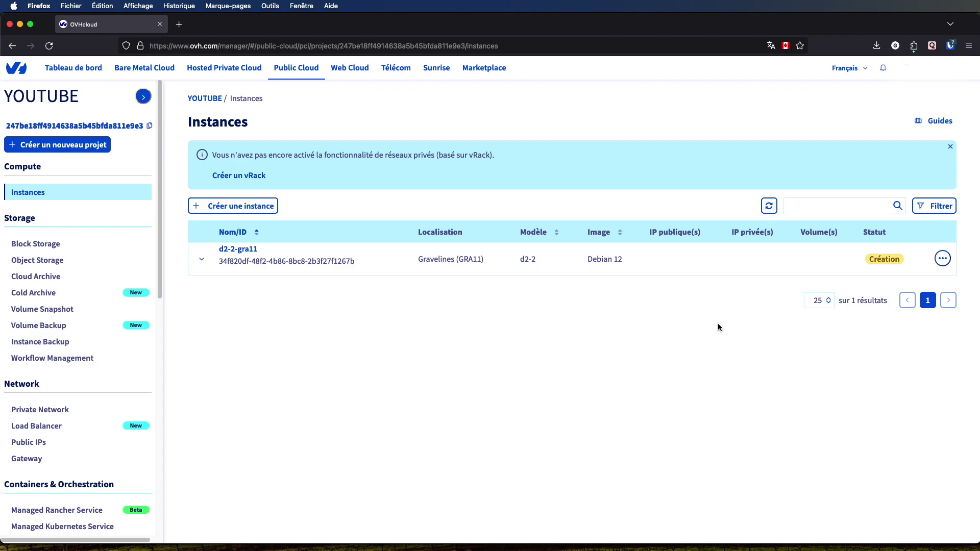
pyautogui.click(769, 206)
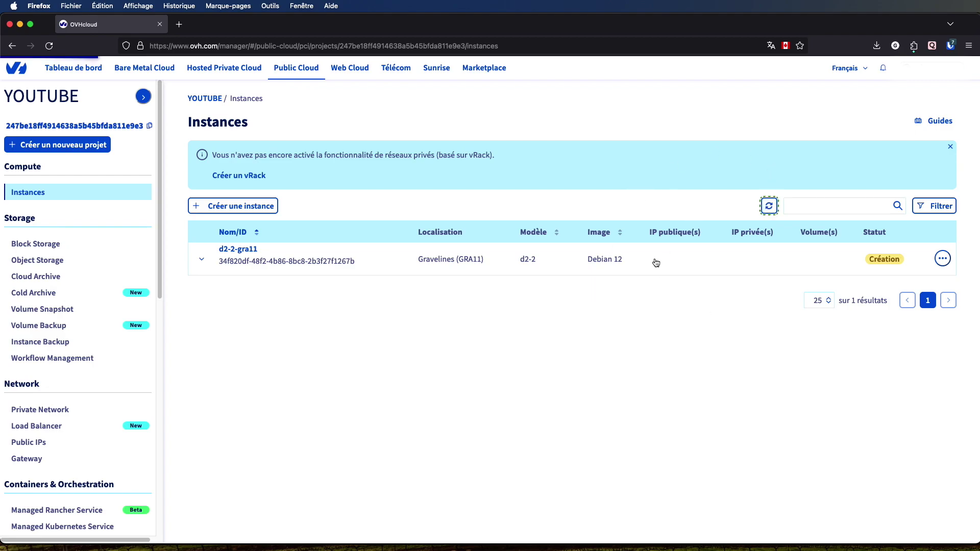
pyautogui.click(768, 208)
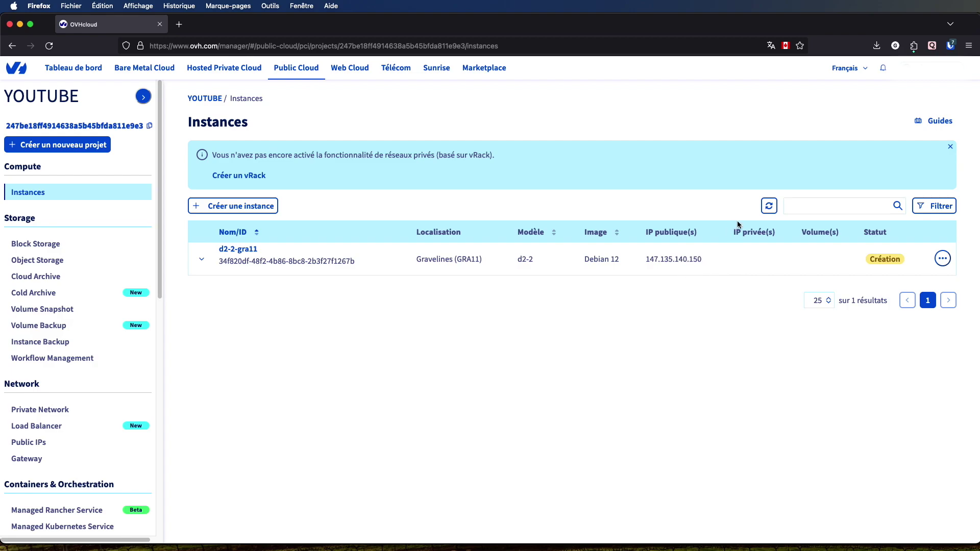
pyautogui.click(767, 206)
pyautogui.click(770, 212)
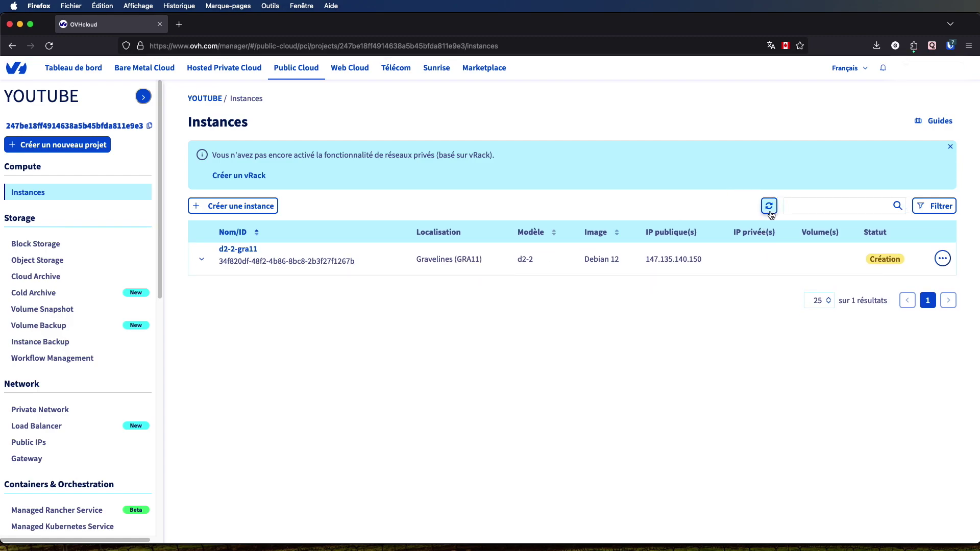
pyautogui.click(950, 146)
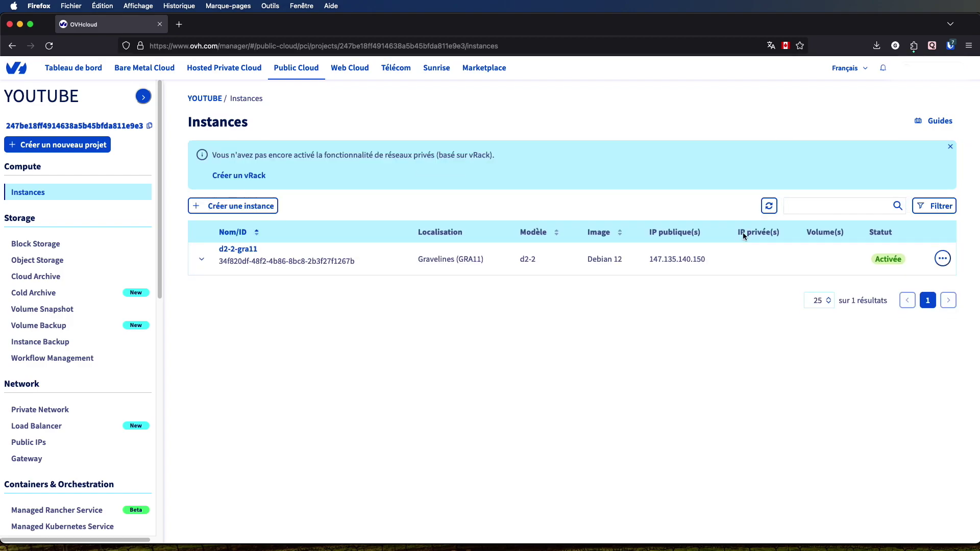
# Step: Open the d2-2-gra11 instance's dashboard, review its information and network details, and copy its SSH connection command
pyautogui.click(242, 250)
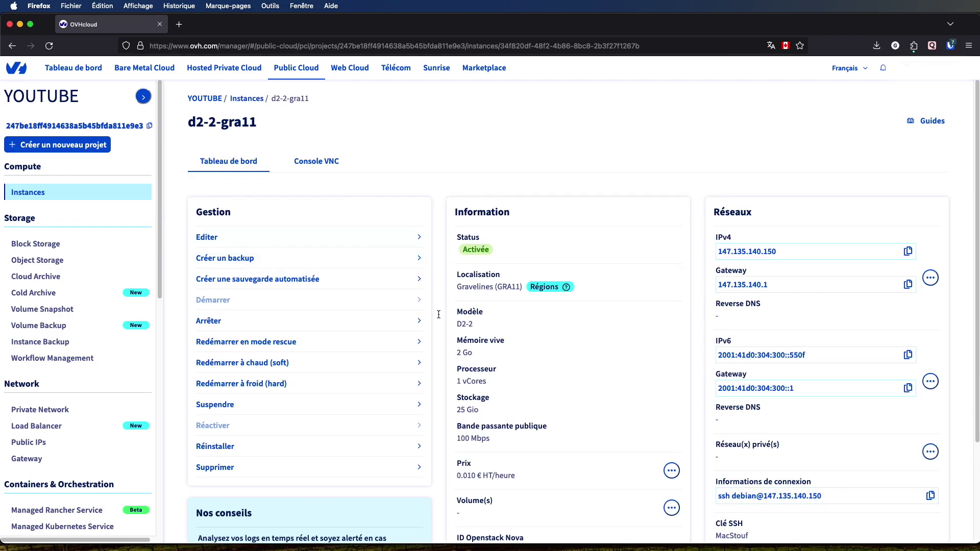
pyautogui.scroll(-1, 591, 267)
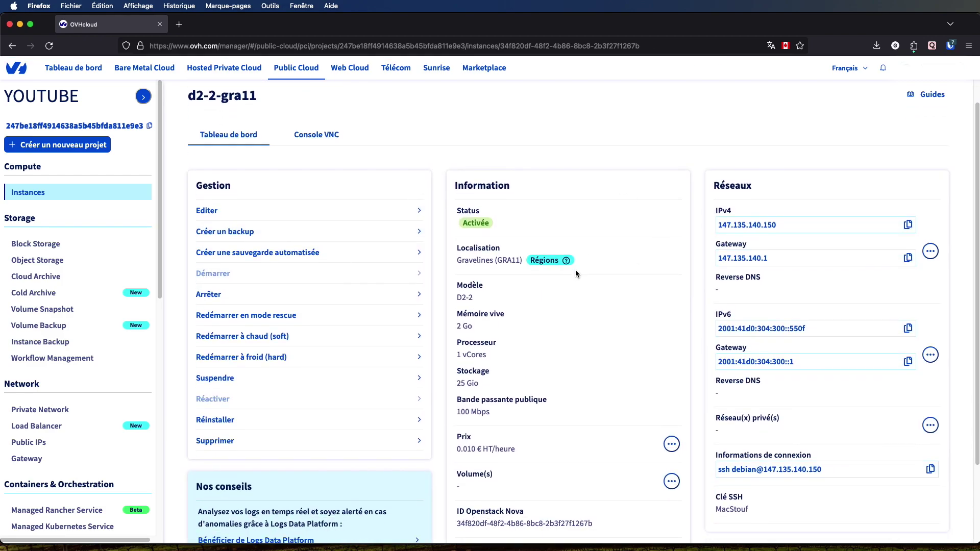
pyautogui.scroll(-3, 543, 359)
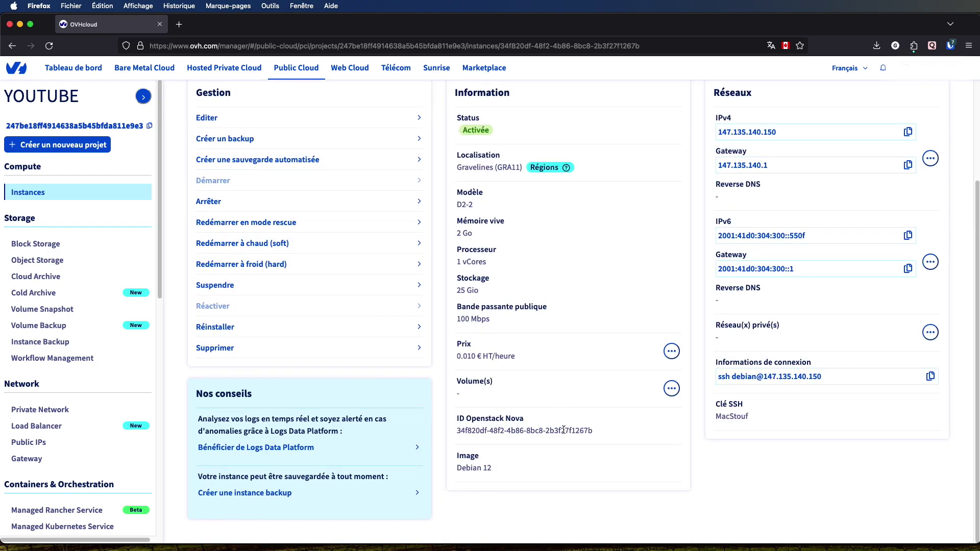
pyautogui.moveTo(457, 418); pyautogui.dragTo(510, 420)
pyautogui.doubleClick(510, 419)
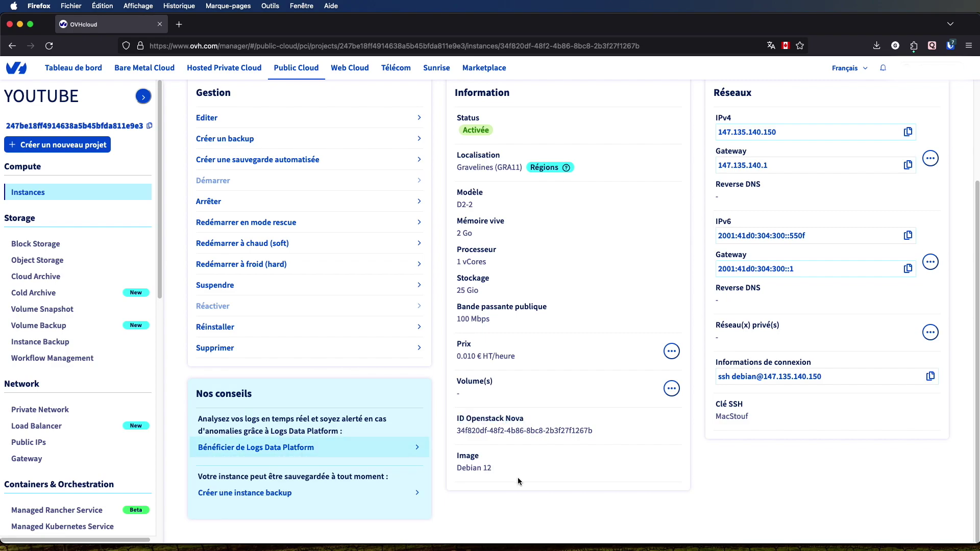
pyautogui.scroll(3, 550, 449)
pyautogui.scroll(-1, 554, 444)
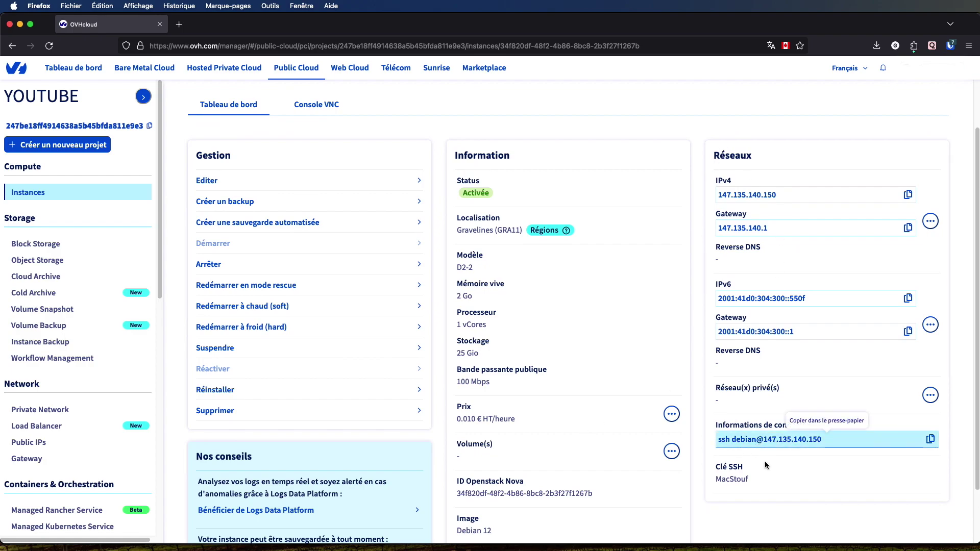
pyautogui.click(858, 442)
pyautogui.press('super+c')
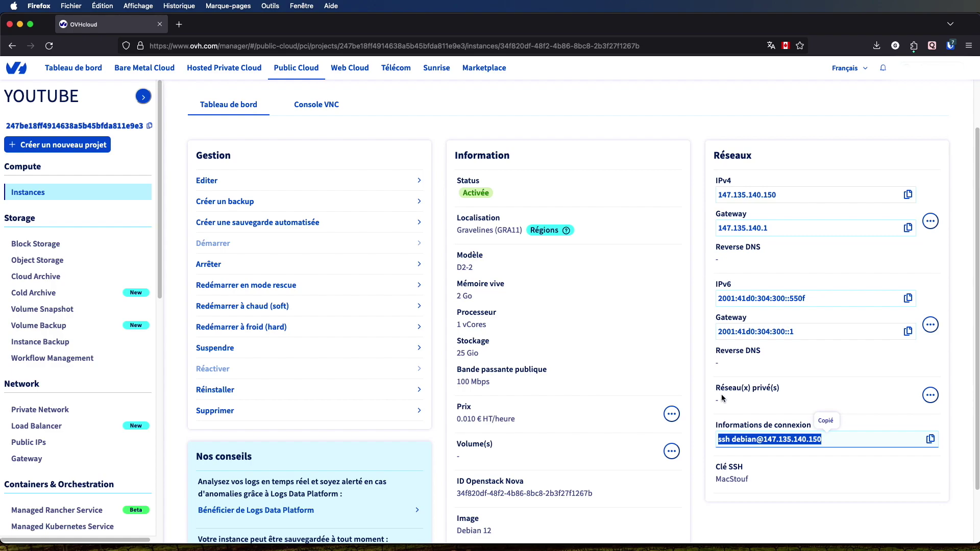
pyautogui.click(698, 378)
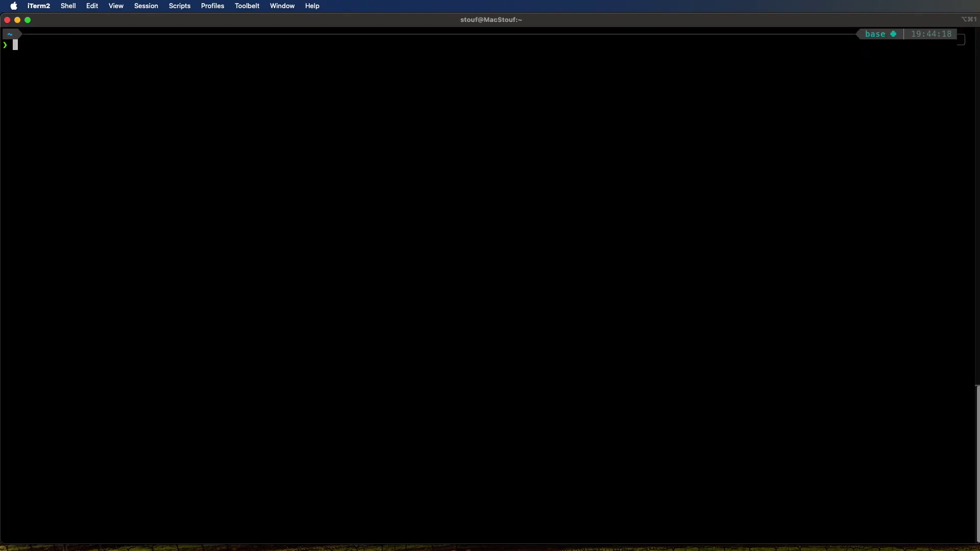
pyautogui.press('super+v')
pyautogui.press('Return')
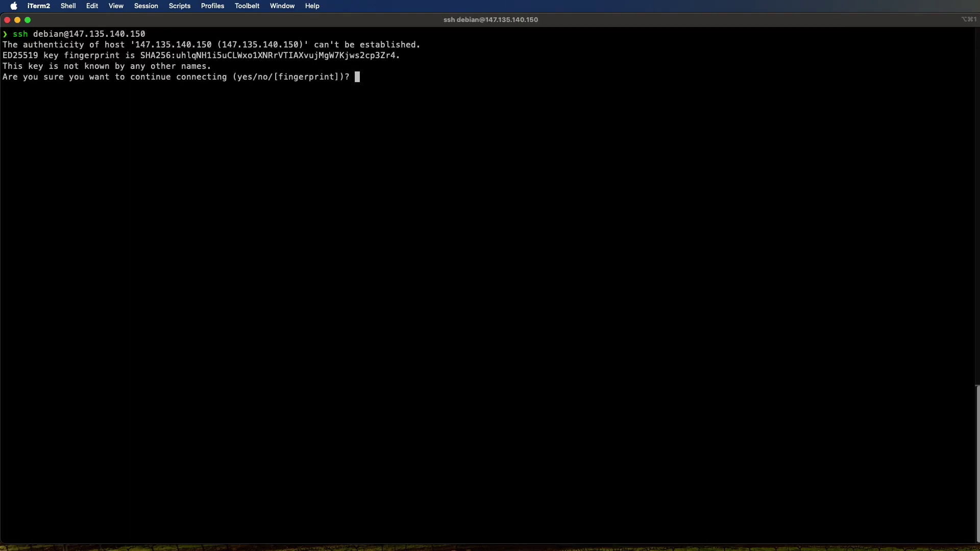
pyautogui.write('yes')
pyautogui.press('Return')
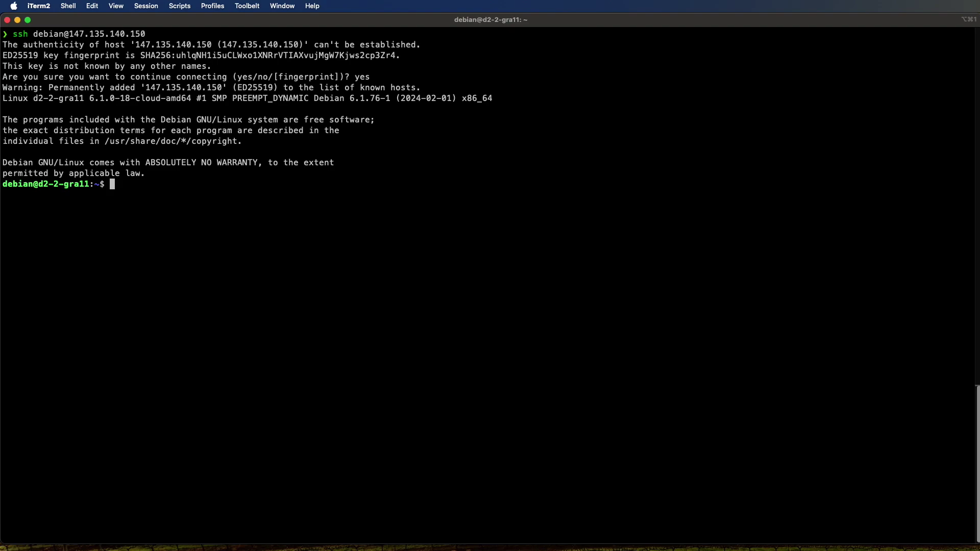
# Step: Become root with sudo su and run apt update && apt upgrade -y on the server
pyautogui.write('sudo su')
pyautogui.press('Return')
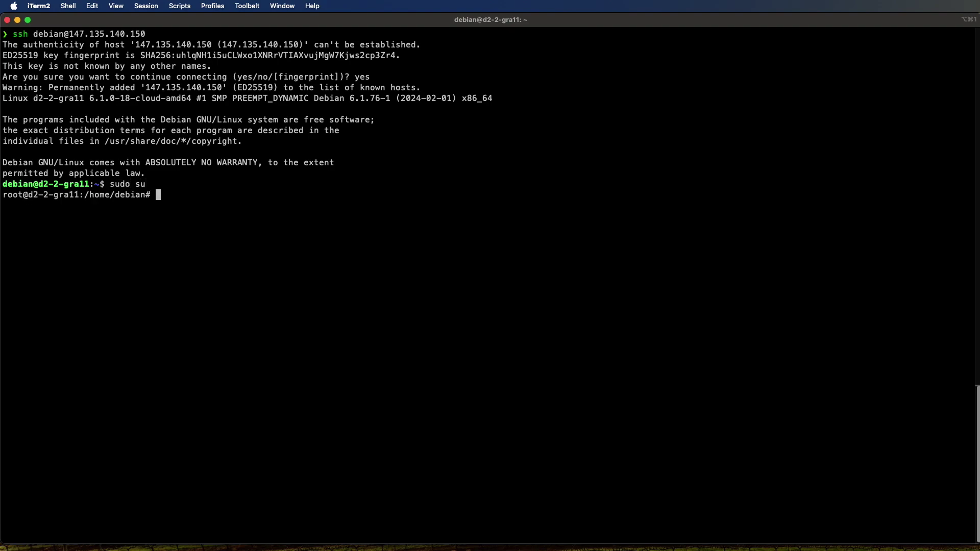
pyautogui.write('apt update && apt upgrad')
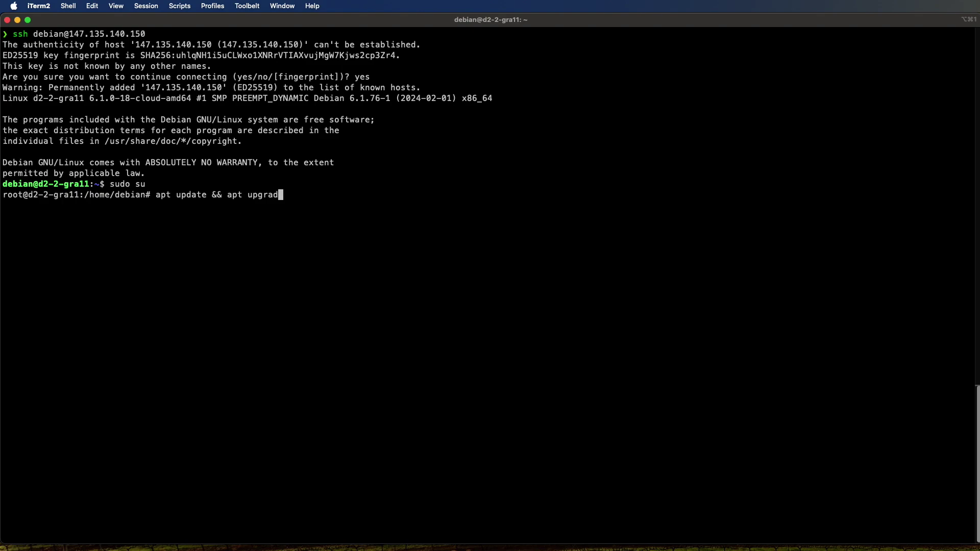
pyautogui.write('e yy')
pyautogui.press('Return')
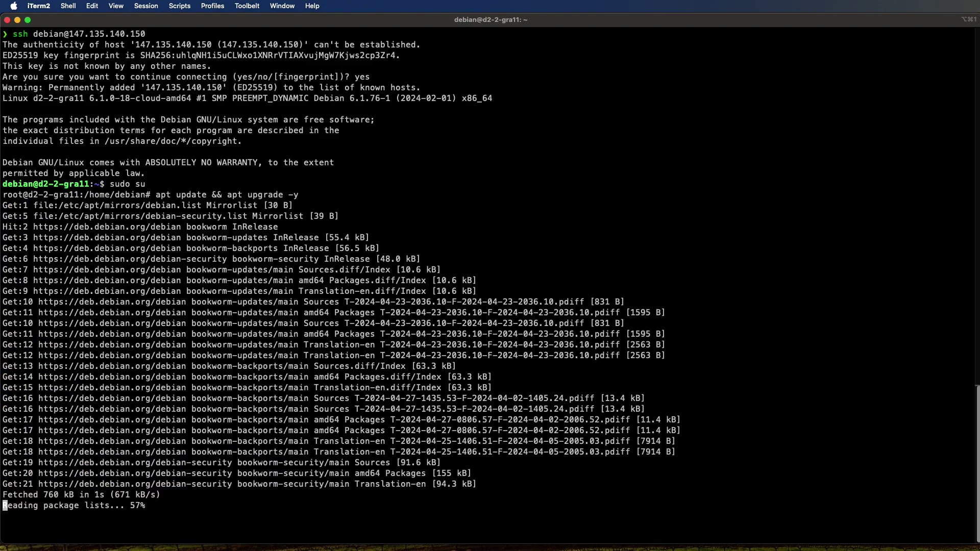
# Step: Switch to Brave and examine Docker's Debian installation guide: prerequisites, old-version removal, apt repository setup and package installation
pyautogui.press('super+Tab')
pyautogui.click(58, 100)
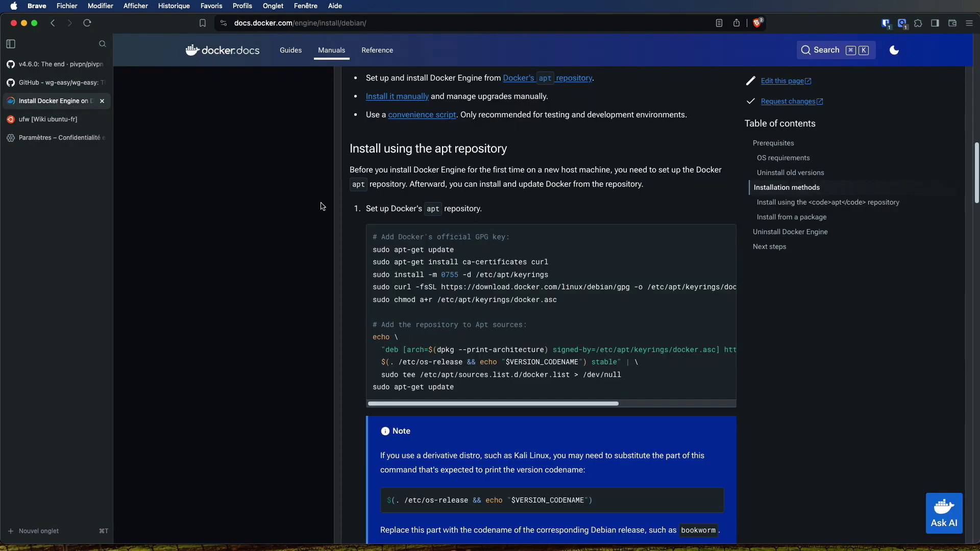
pyautogui.scroll(10, 294, 242)
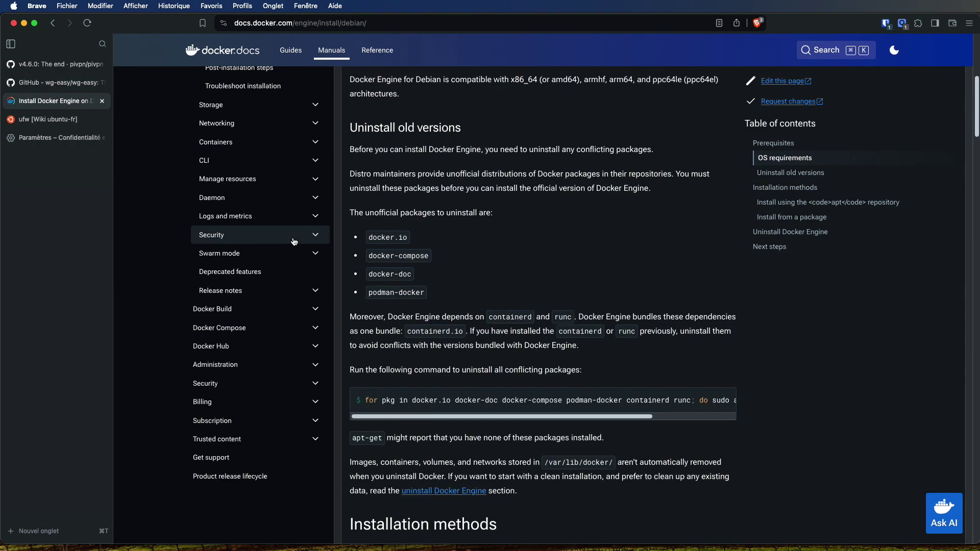
pyautogui.scroll(6, 294, 242)
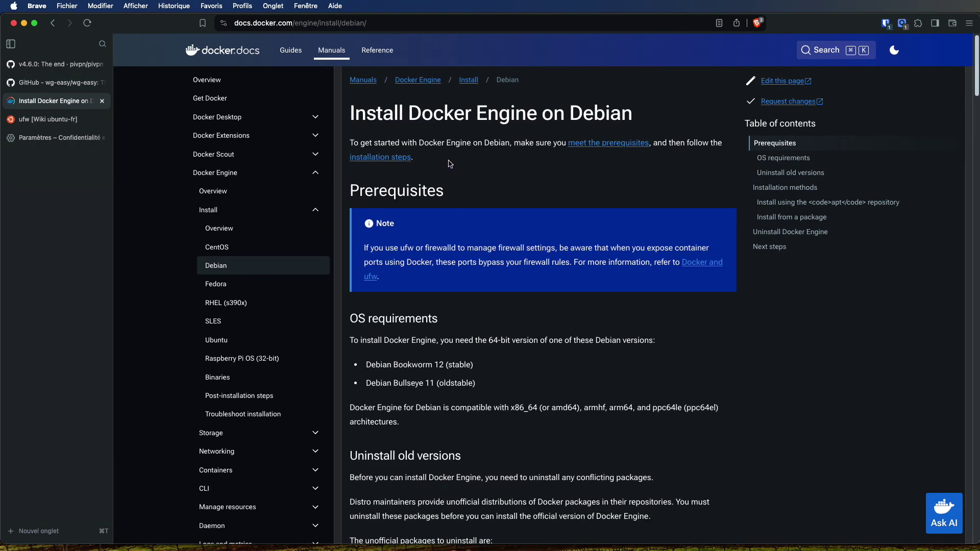
pyautogui.scroll(-1, 449, 164)
pyautogui.scroll(-14, 450, 204)
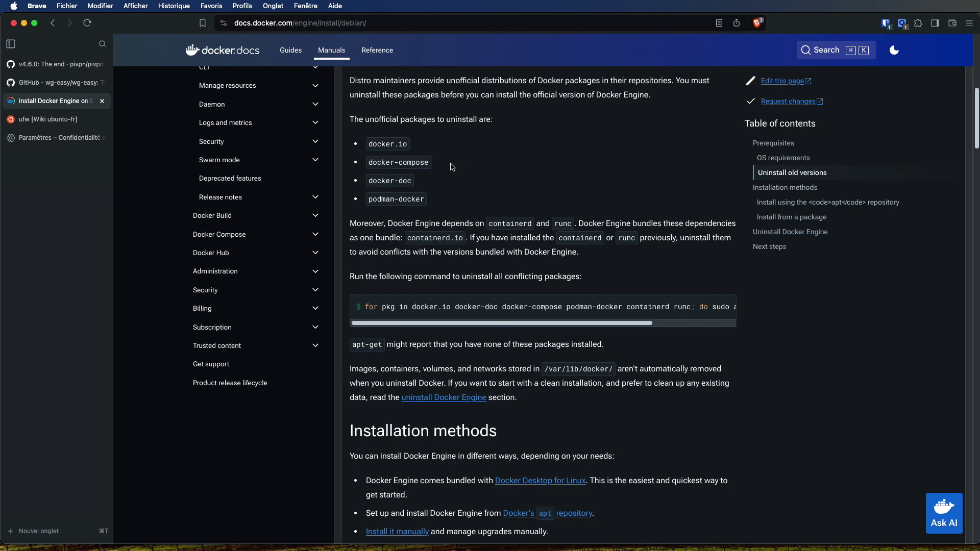
pyautogui.moveTo(416, 195); pyautogui.dragTo(445, 269)
pyautogui.scroll(-2, 449, 271)
pyautogui.click(432, 214)
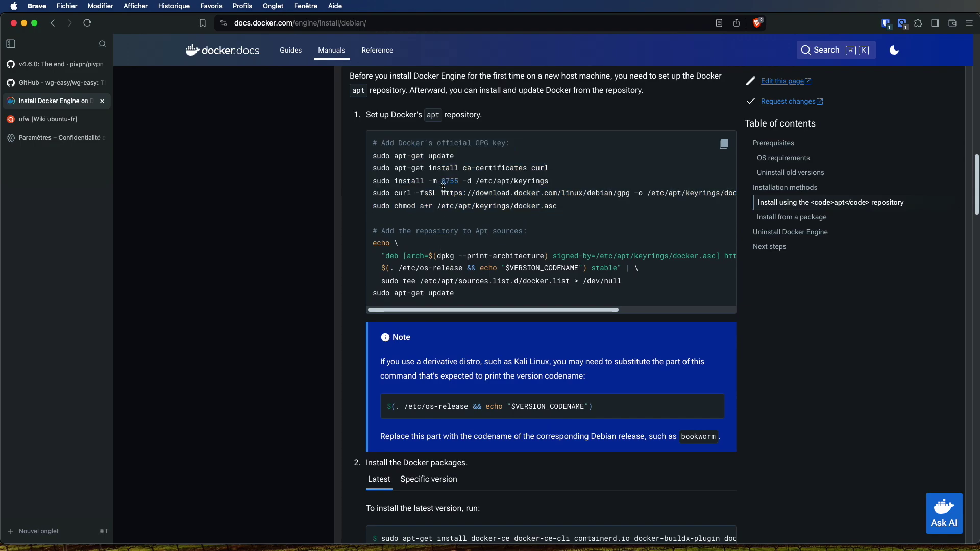
pyautogui.scroll(-6, 473, 345)
pyautogui.tripleClick(480, 370)
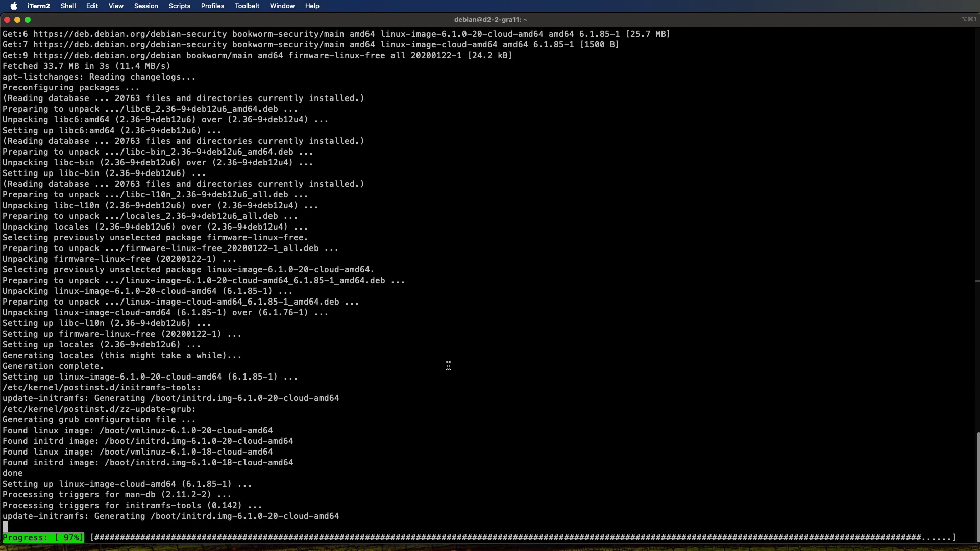
# Step: Clear the terminal and run the prepared commands from Obsidian that add Docker's GPG key and apt repository in iTerm2
pyautogui.press('super+Tab')
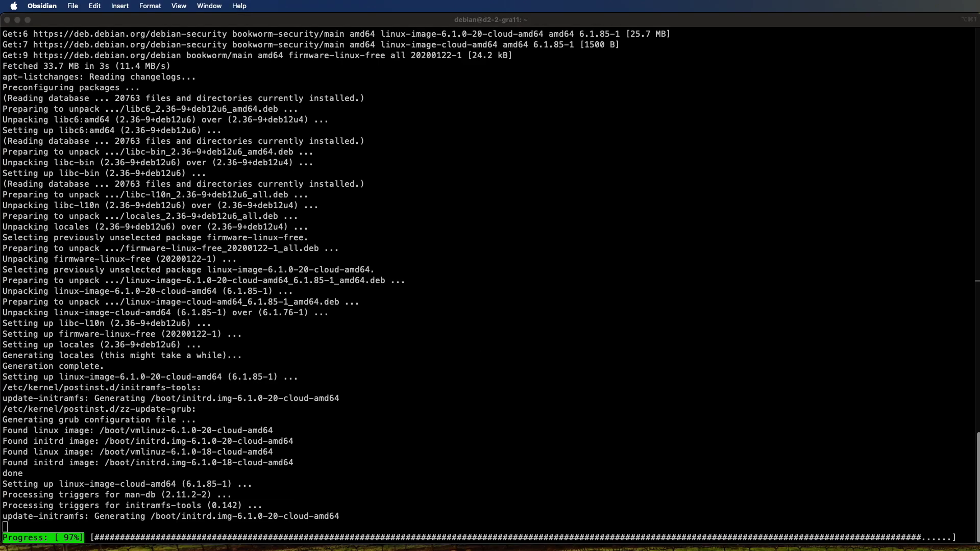
pyautogui.click(389, 381)
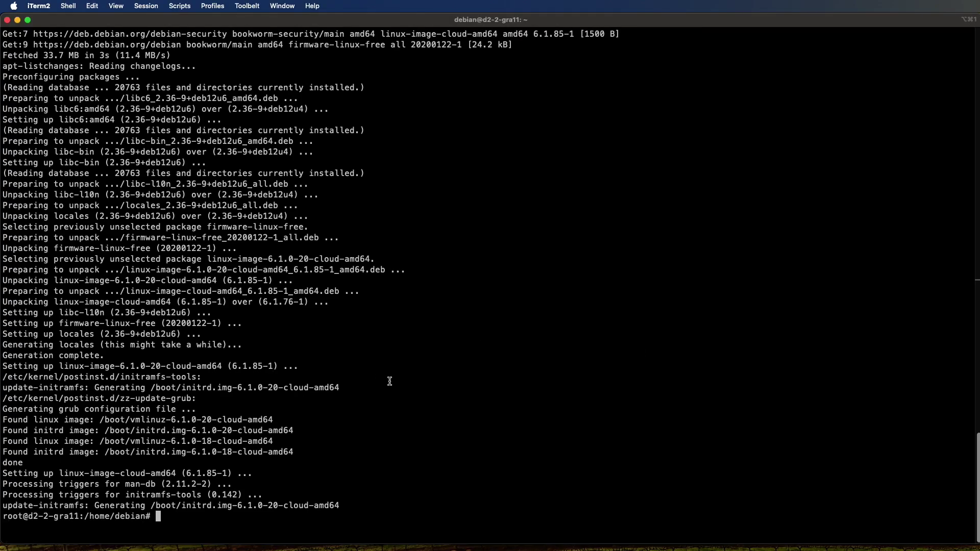
pyautogui.write('clear')
pyautogui.press('Return')
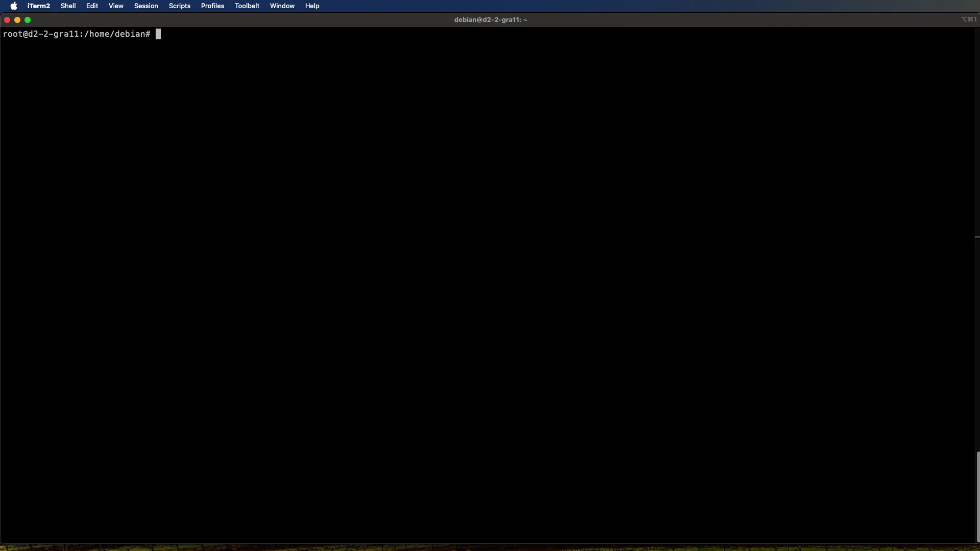
pyautogui.press('super+v')
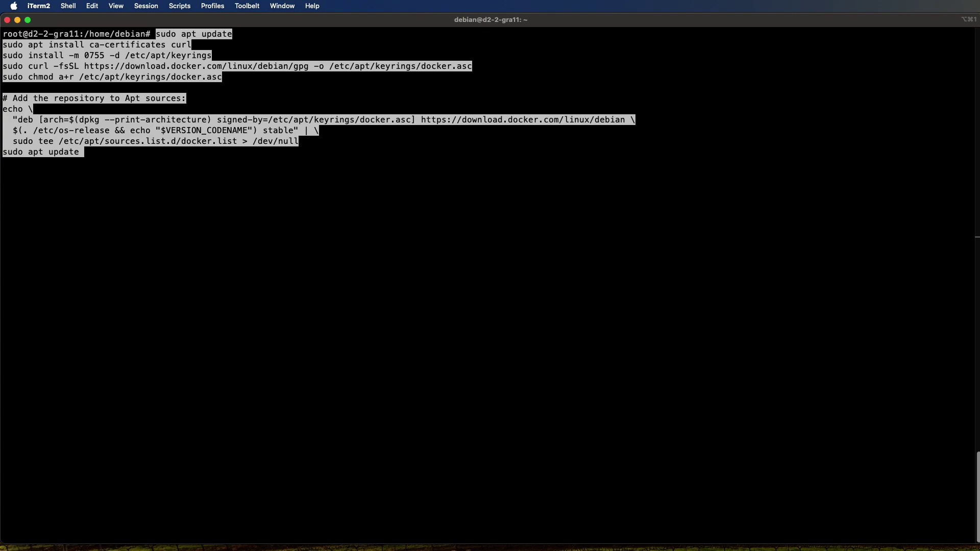
pyautogui.press('Return')
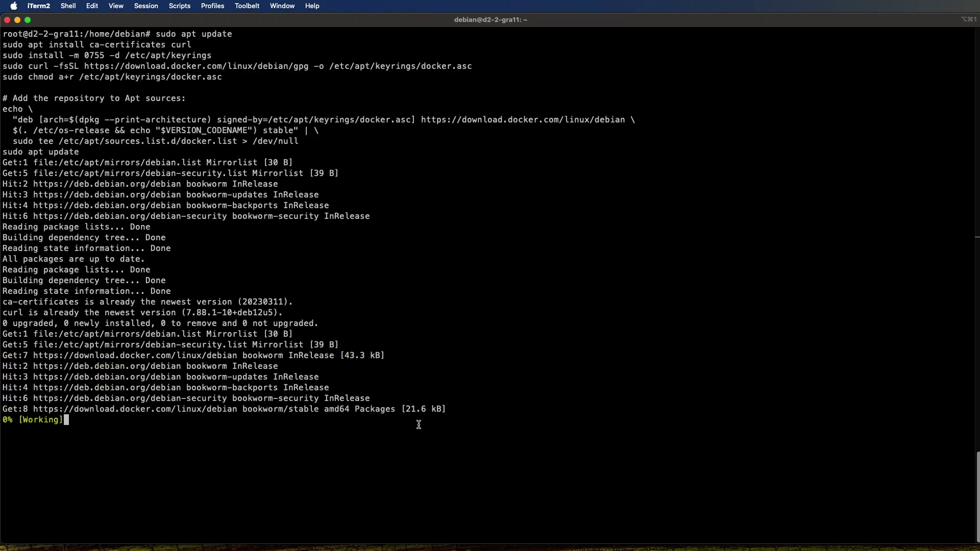
# Step: Clear the terminal and install docker-ce, docker-ce-cli, containerd.io, docker-buildx-plugin and docker-compose-plugin with apt, confirming with y
pyautogui.write('clear')
pyautogui.press('Return')
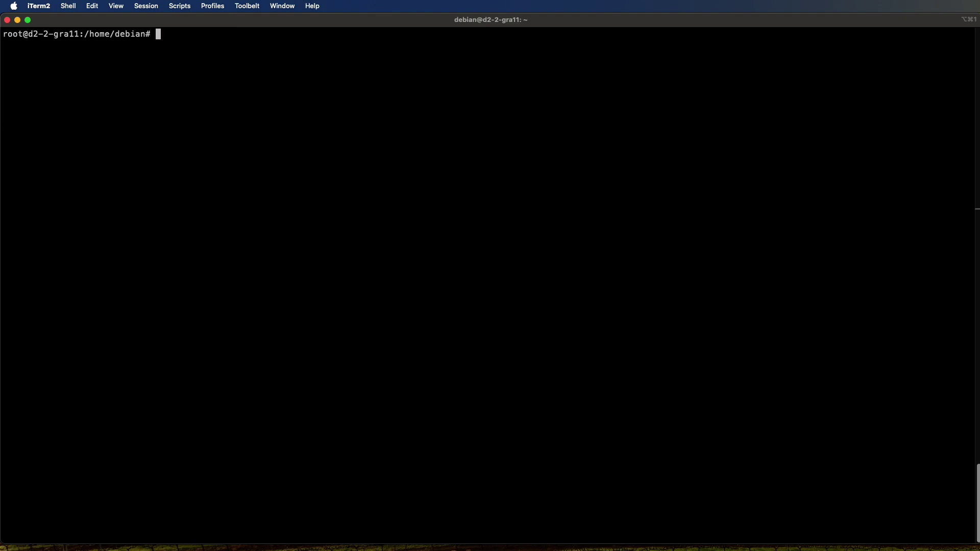
pyautogui.press('super+Tab')
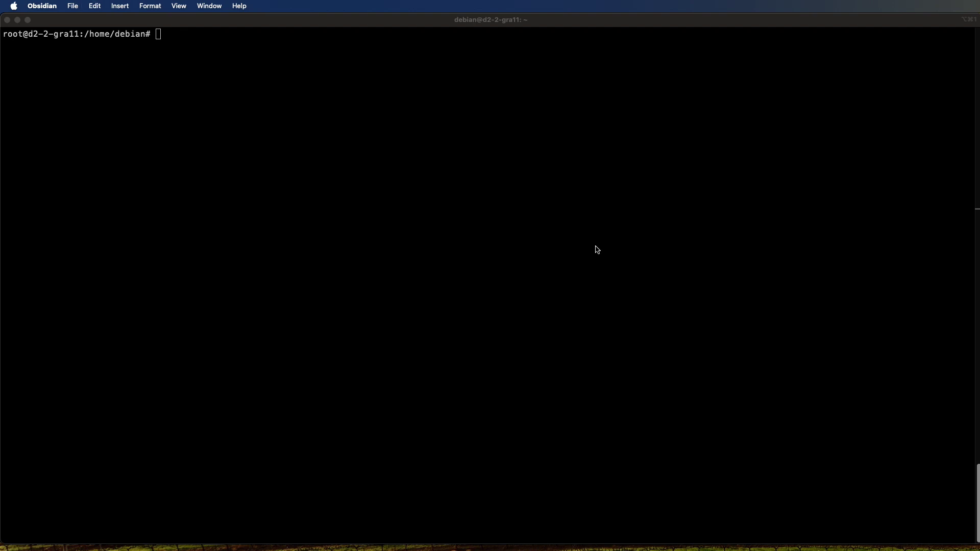
pyautogui.click(195, 189)
pyautogui.write('apt install docker-ce docker-ce-cli containerd.io docker-buildx-plugin docker-compose-plugin')
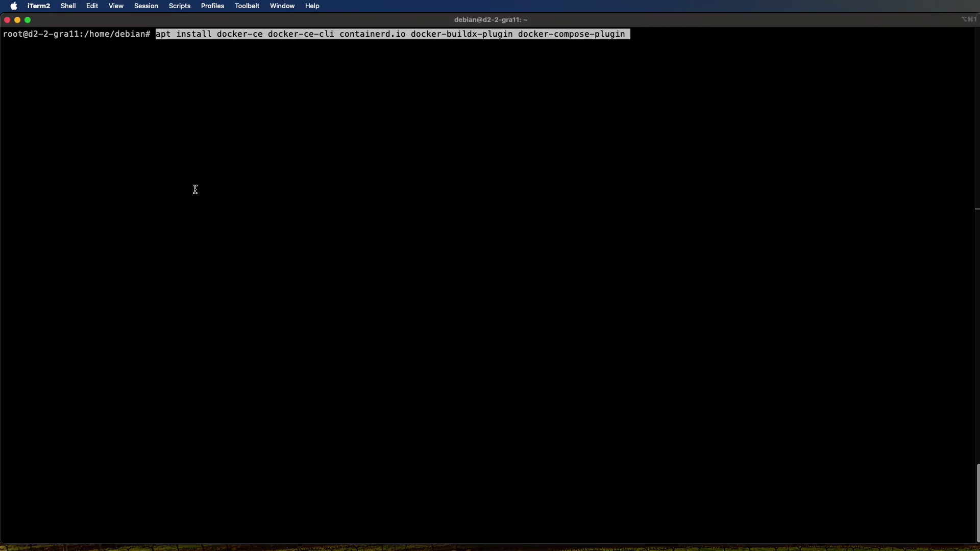
pyautogui.press('Return')
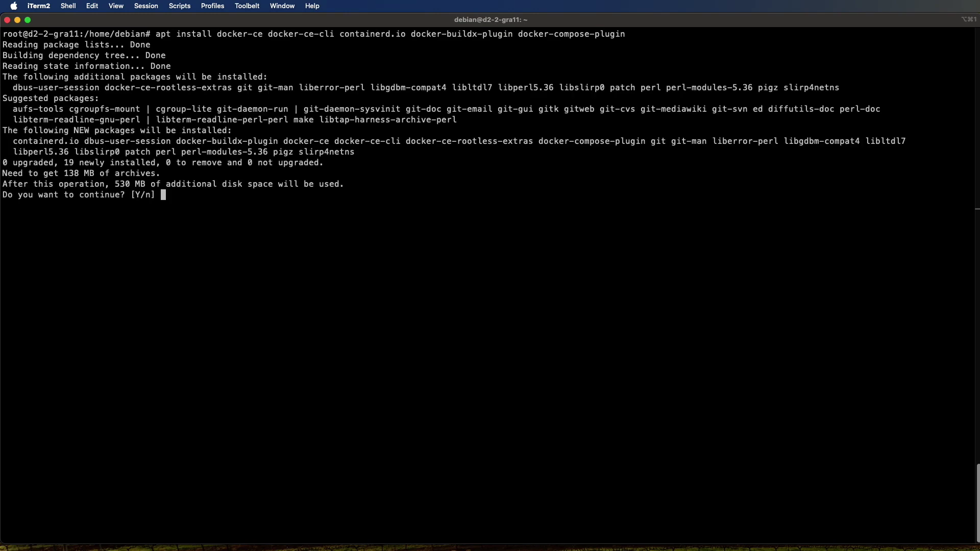
pyautogui.write('y')
pyautogui.press('Return')
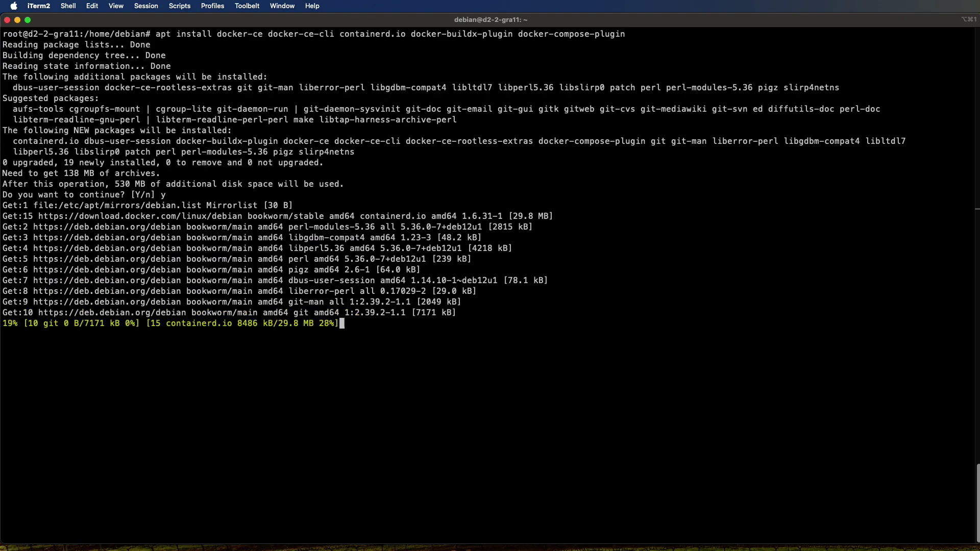